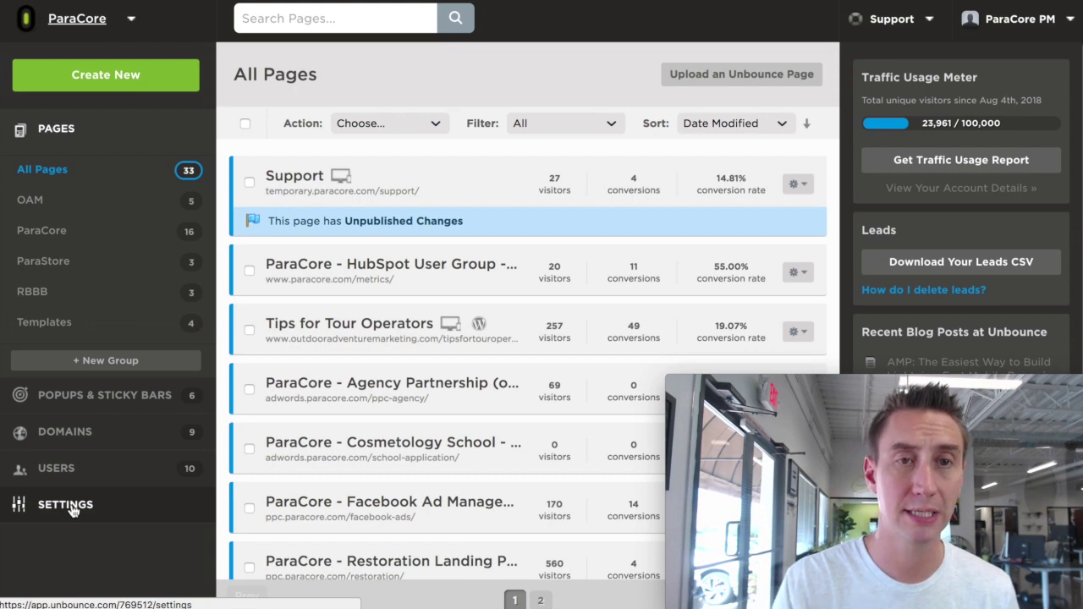
Go to the client Settings and open Script Manager to list ParaCore's scripts.
{"action": "left_click", "coordinate": [71, 507]}
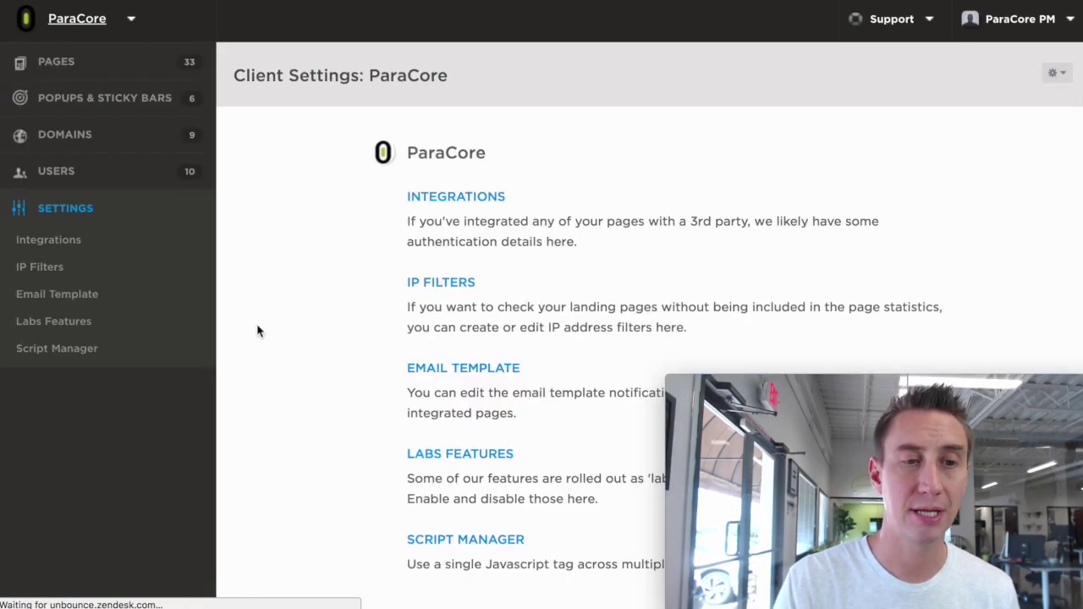
{"action": "left_click", "coordinate": [89, 351]}
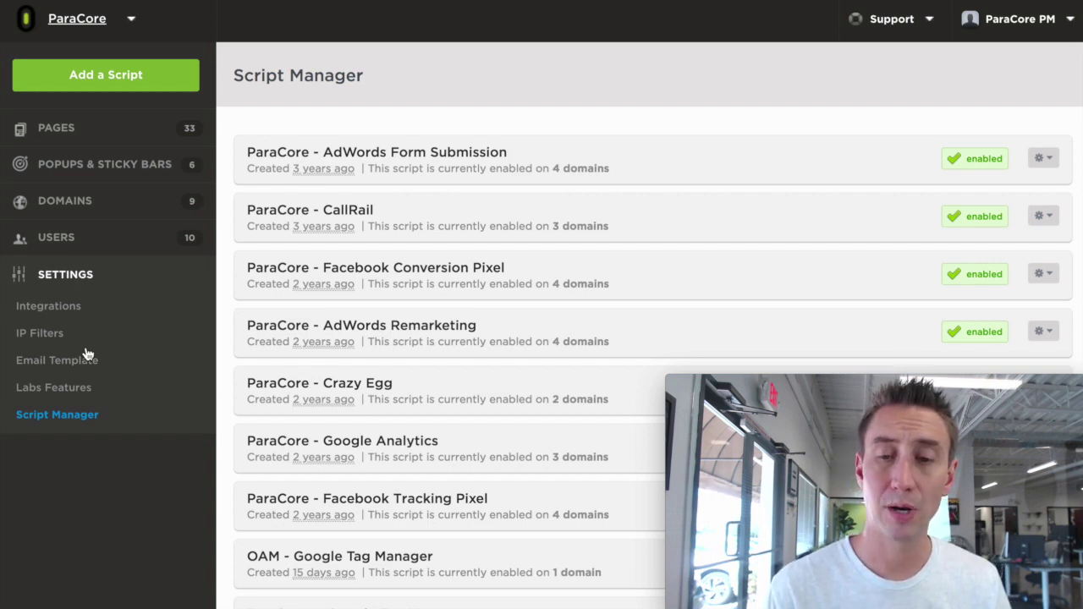
Add a Custom Script named Video FB Pixel and continue to its script details.
{"action": "left_click", "coordinate": [108, 74]}
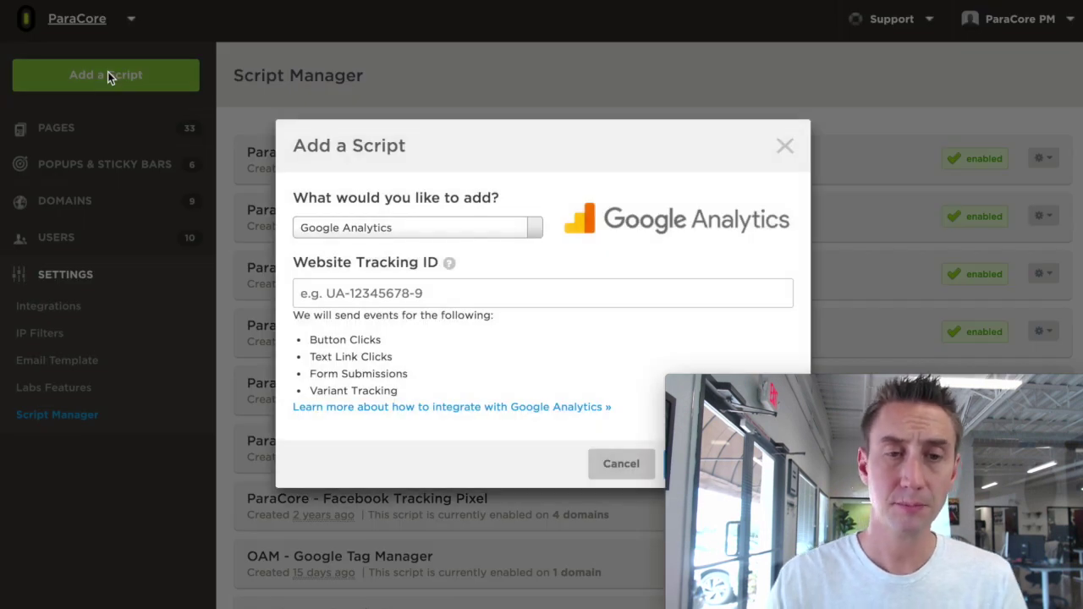
{"action": "left_click", "coordinate": [492, 287]}
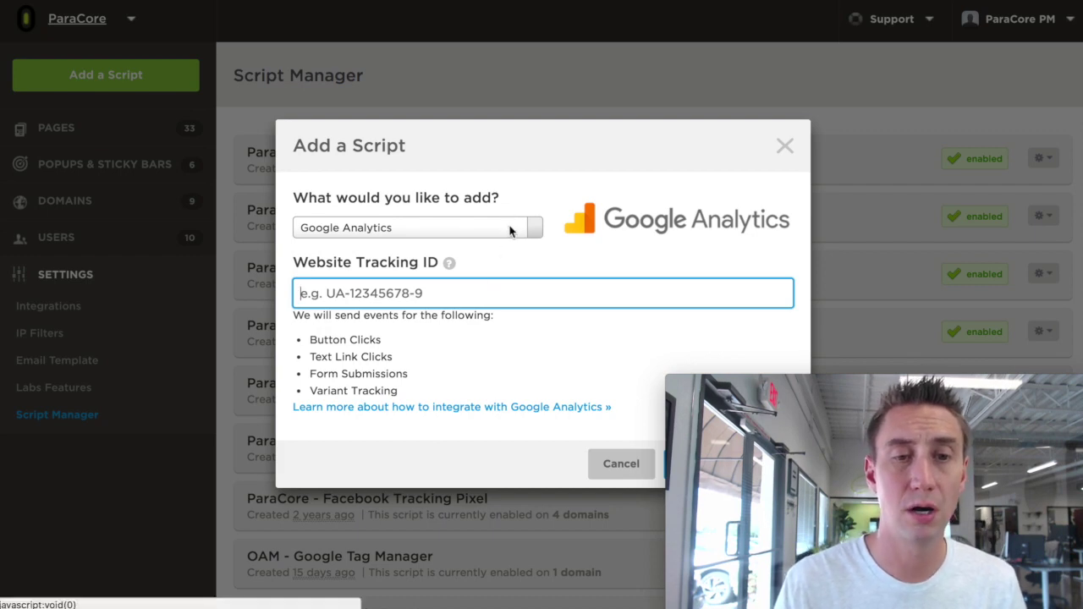
{"action": "left_click", "coordinate": [513, 230]}
{"action": "left_click", "coordinate": [508, 271]}
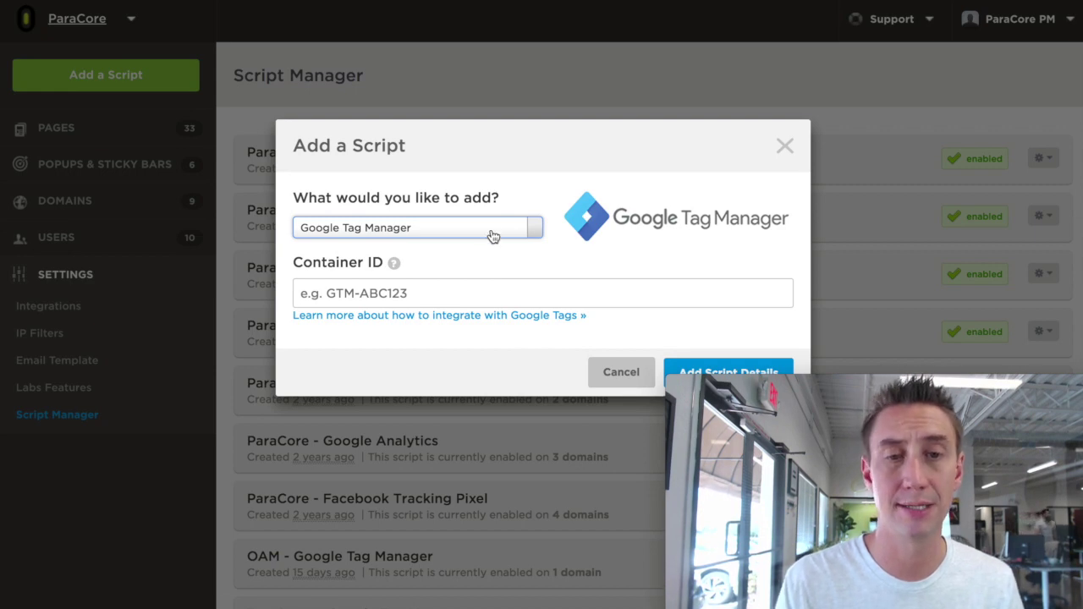
{"action": "left_click", "coordinate": [491, 229]}
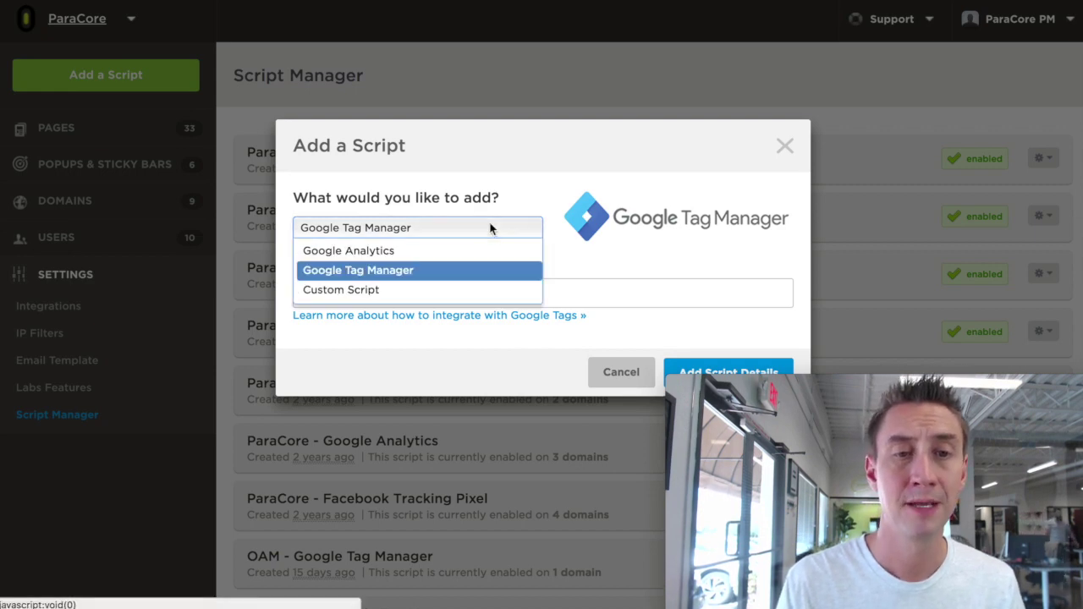
{"action": "left_click", "coordinate": [493, 291]}
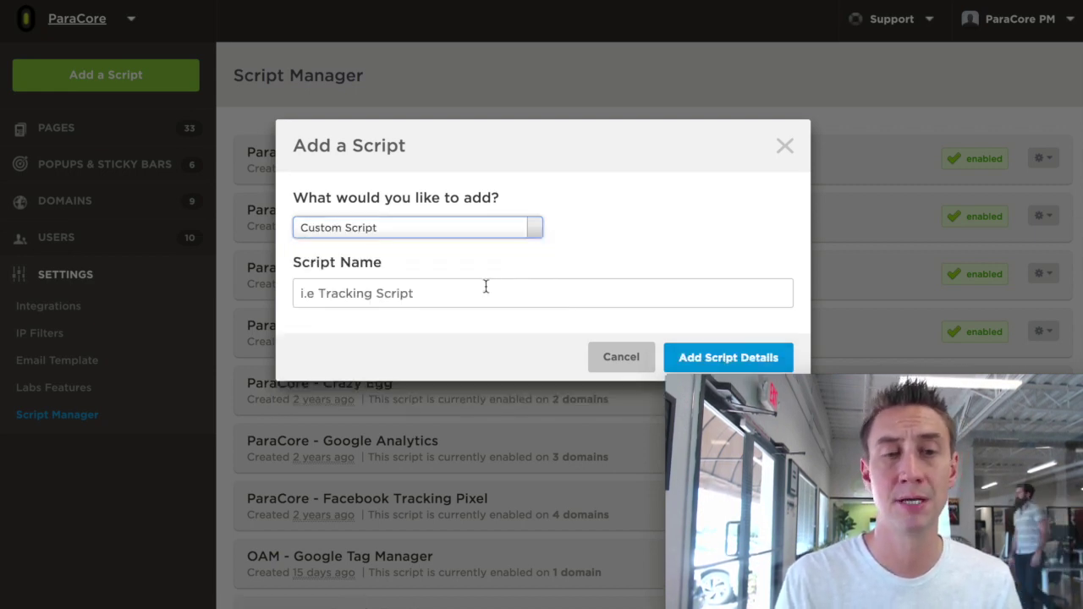
{"action": "left_click", "coordinate": [456, 296]}
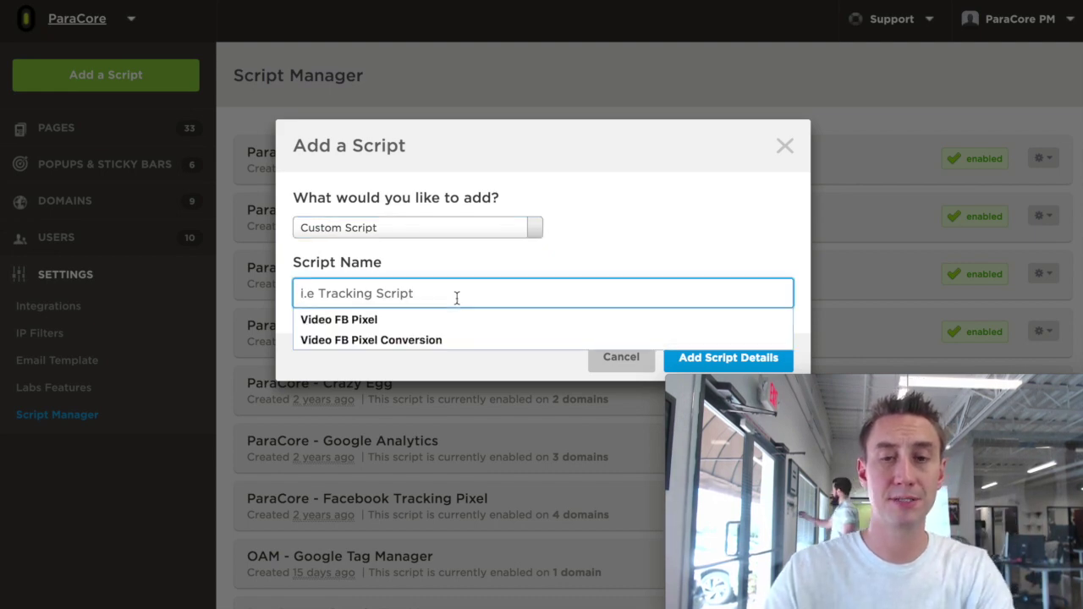
{"action": "key", "text": "Down"}
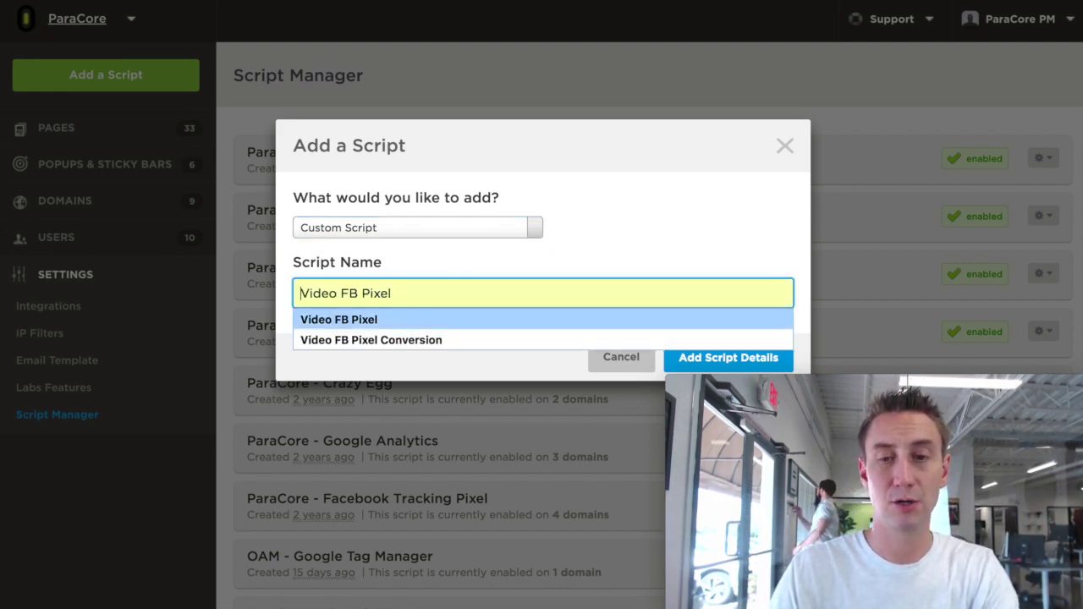
{"action": "key", "text": "Return"}
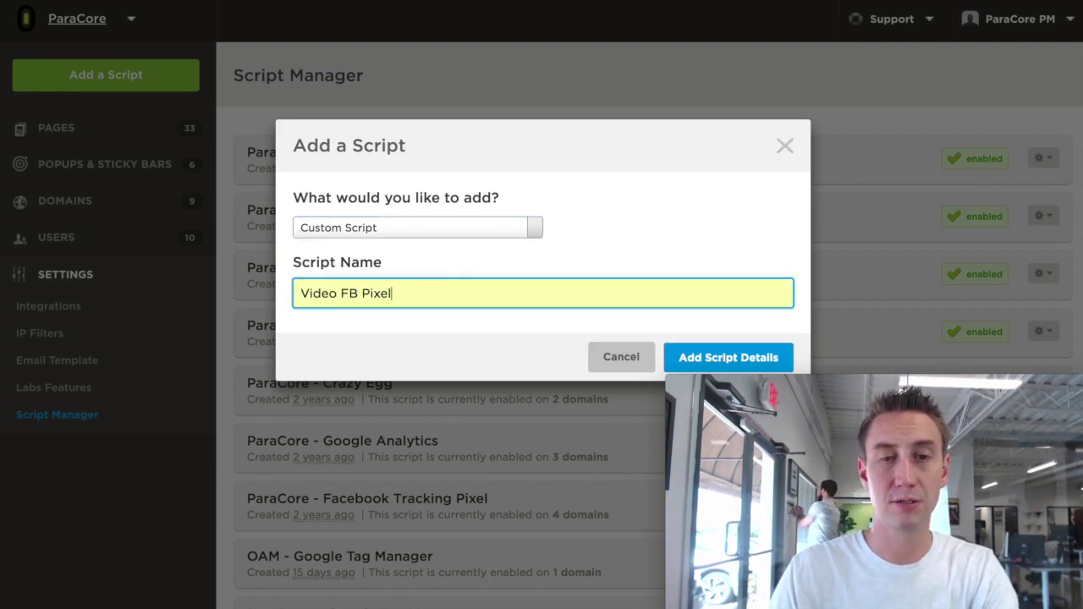
{"action": "left_click", "coordinate": [699, 359]}
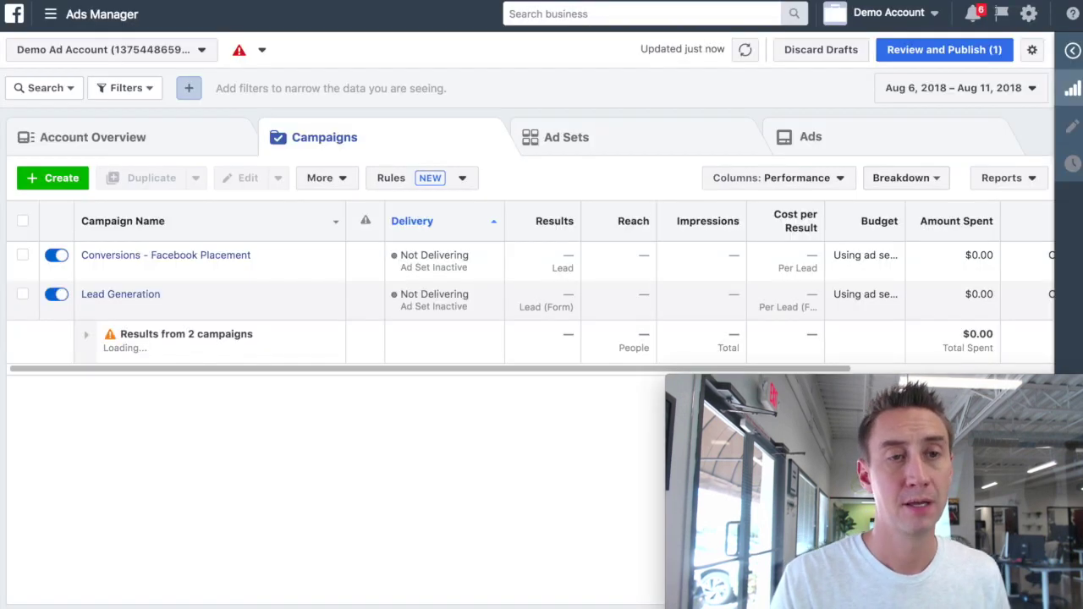
Open the Demo Ad Account pixel's setup instructions in Events Manager and choose manual code installation.
{"action": "left_click", "coordinate": [50, 15]}
{"action": "left_click", "coordinate": [127, 390]}
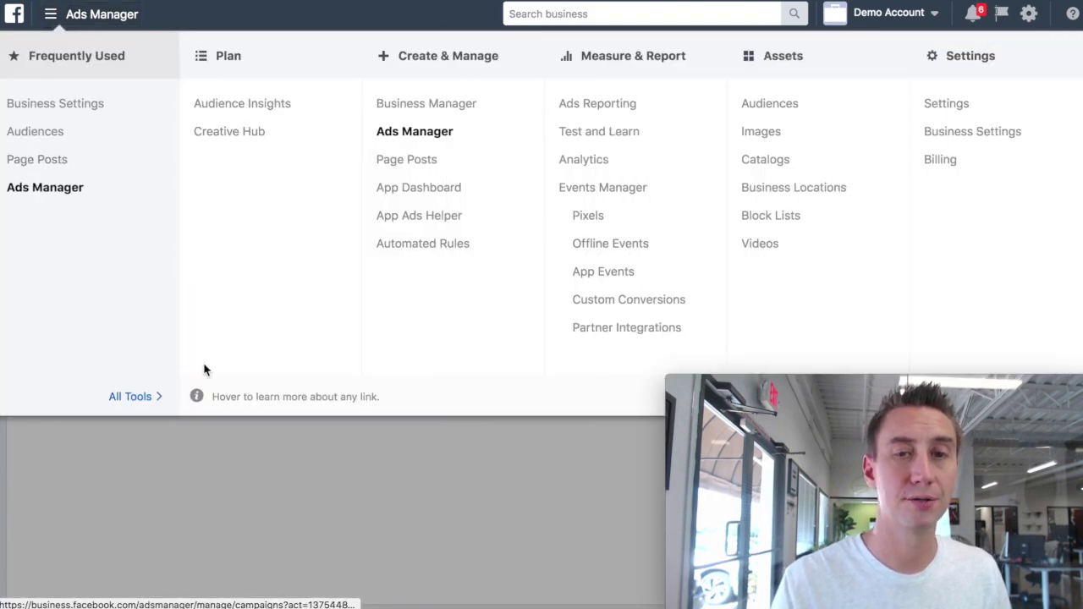
{"action": "left_click", "coordinate": [576, 220]}
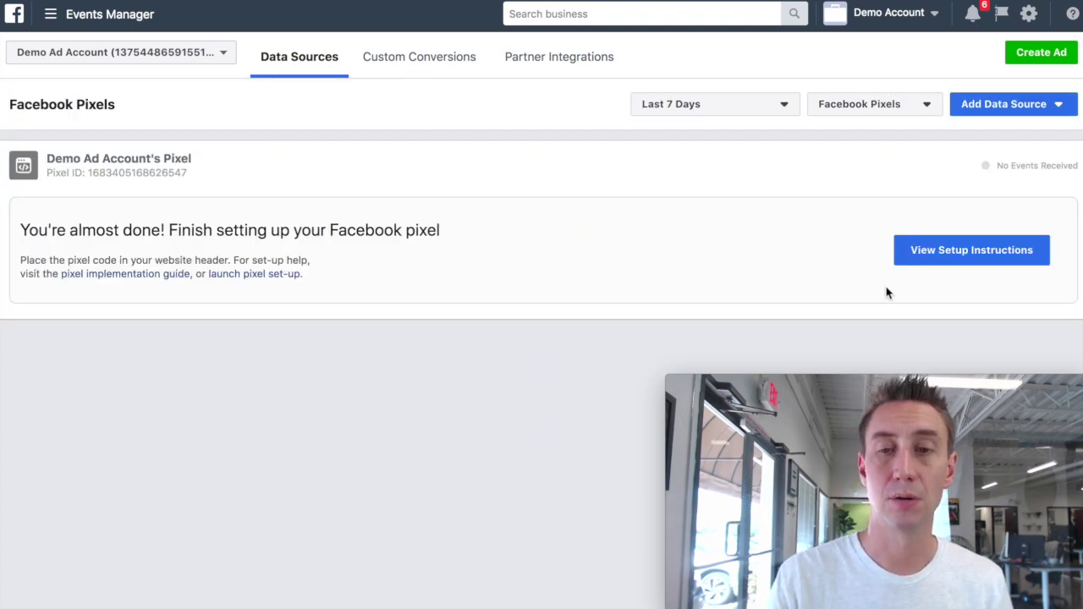
{"action": "left_click", "coordinate": [966, 249]}
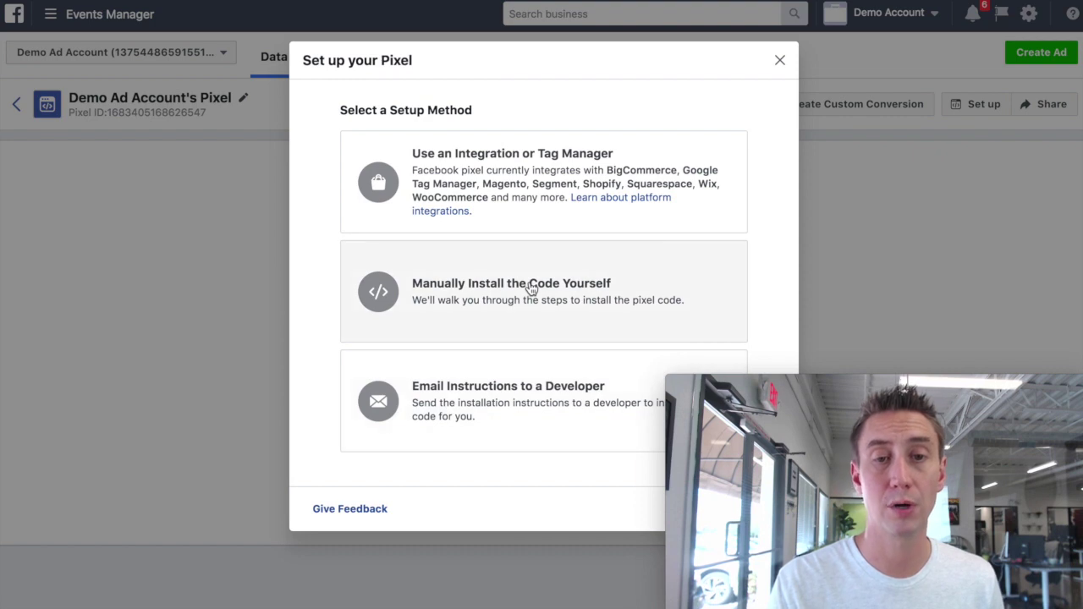
{"action": "left_click", "coordinate": [530, 289]}
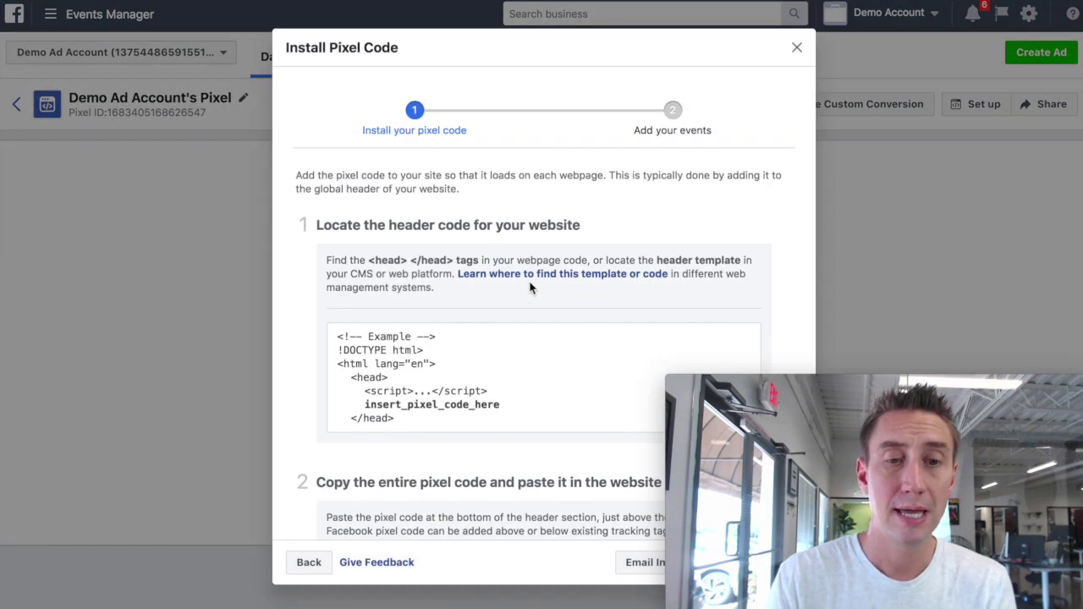
{"action": "scroll", "coordinate": [379, 237], "scroll_direction": "down", "scroll_amount": 2}
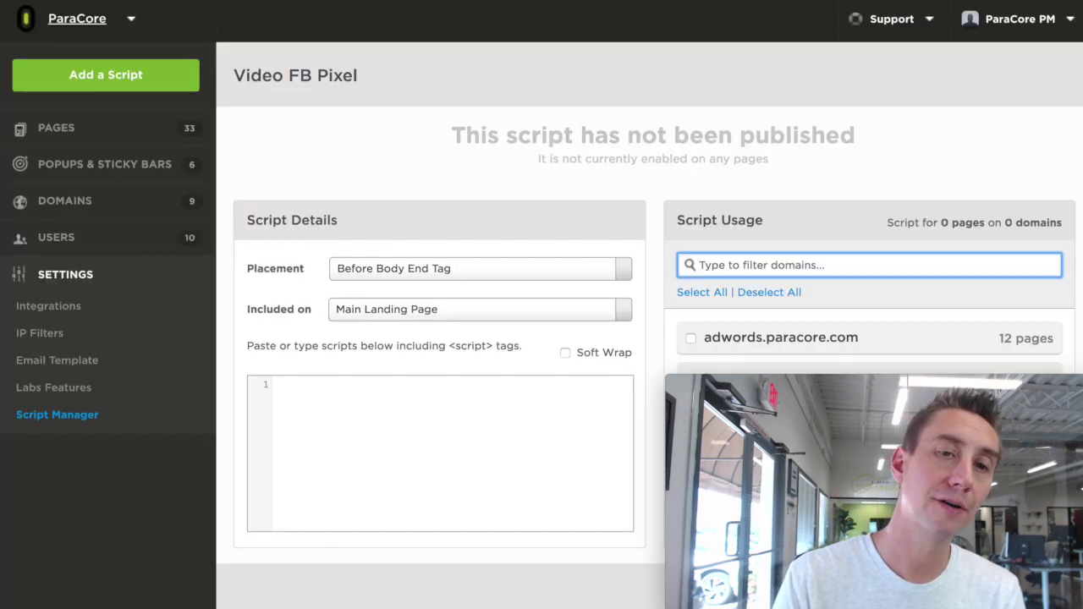
Set the Video FB Pixel script's placement to Head and include it on All pages.
{"action": "left_click", "coordinate": [363, 269]}
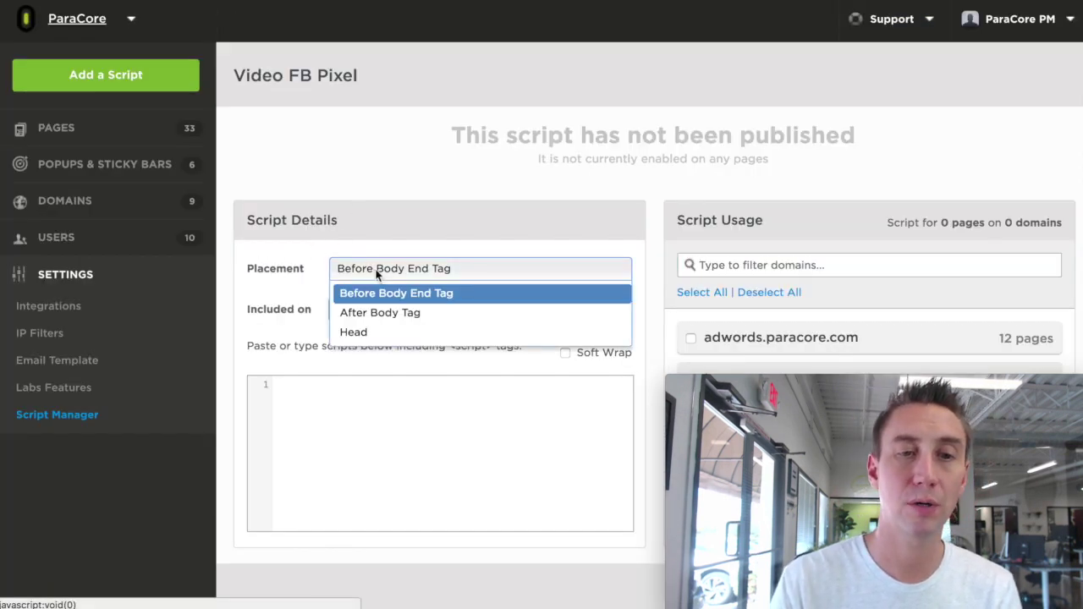
{"action": "left_click", "coordinate": [375, 335]}
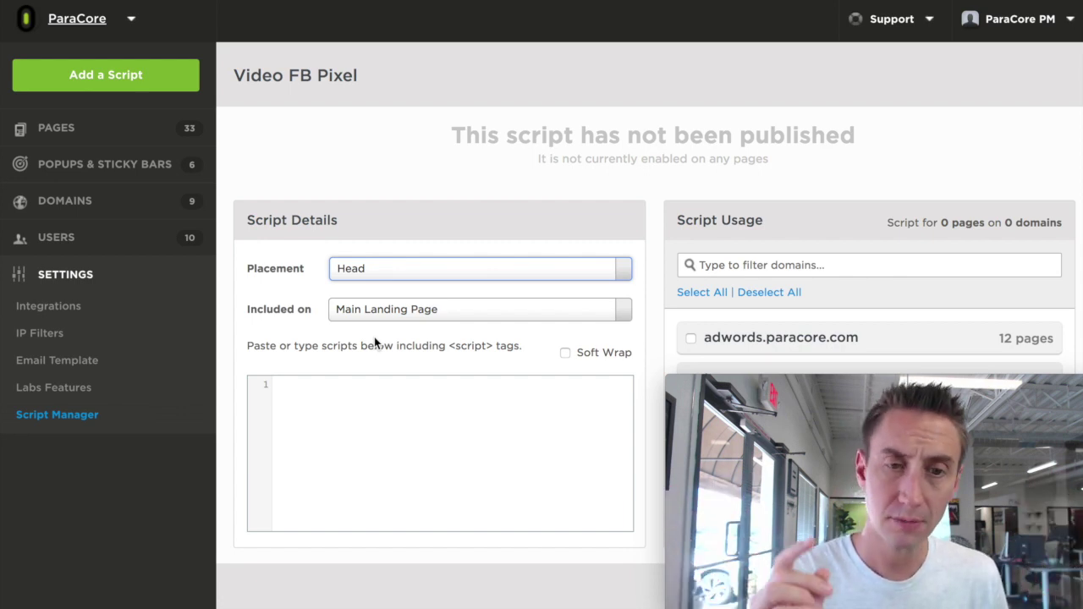
{"action": "left_click", "coordinate": [425, 310]}
{"action": "left_click", "coordinate": [411, 397]}
{"action": "left_click", "coordinate": [412, 400]}
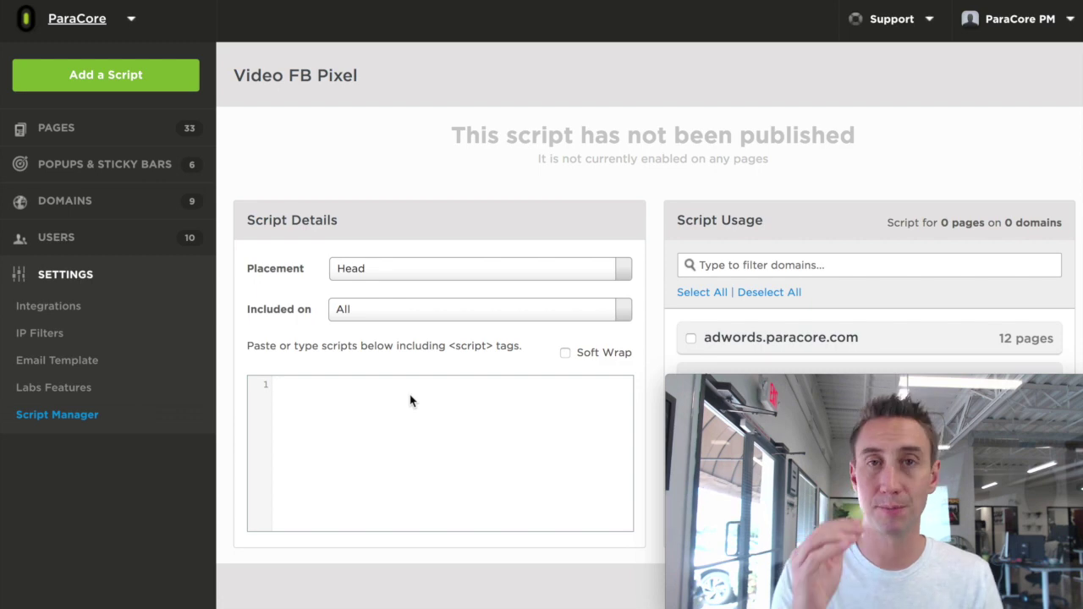
Copy the full pixel base code from step 2 of the Install Pixel Code dialog.
{"action": "left_click", "coordinate": [347, 2]}
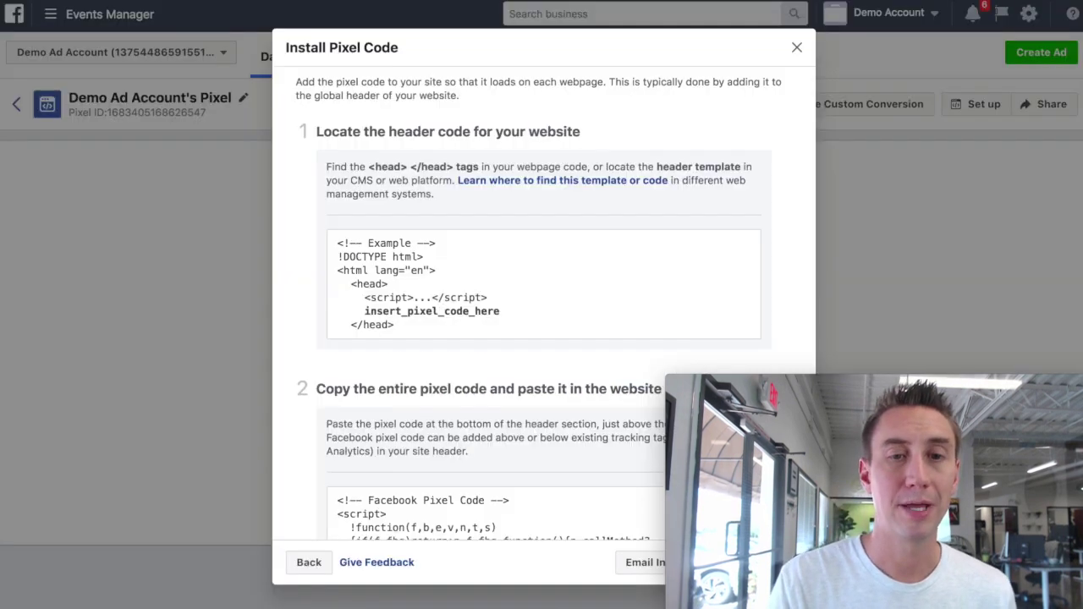
{"action": "scroll", "coordinate": [527, 240], "scroll_direction": "down", "scroll_amount": 4}
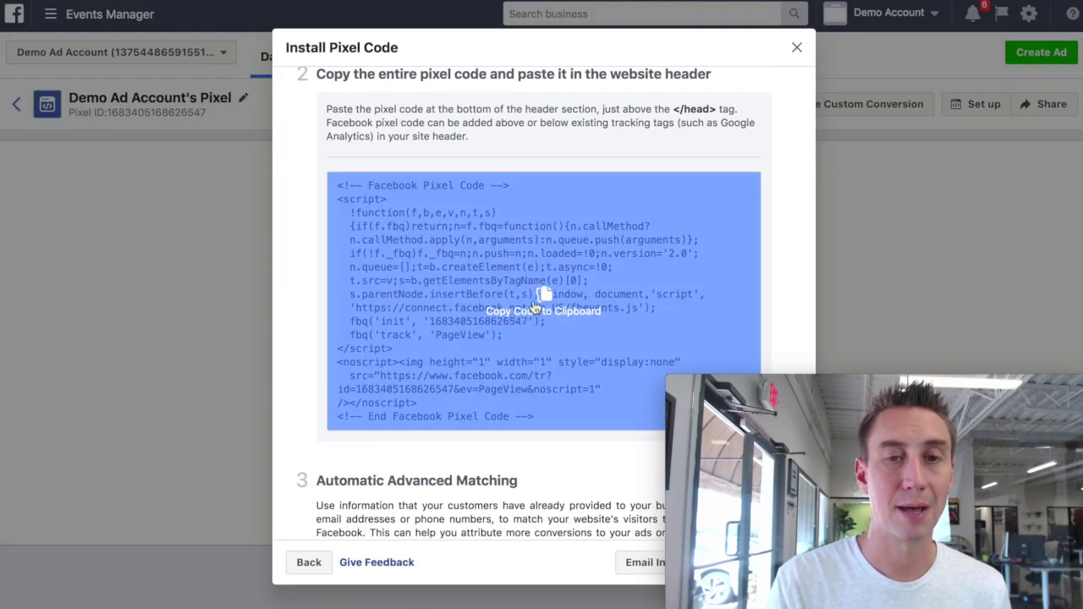
{"action": "left_click", "coordinate": [546, 300]}
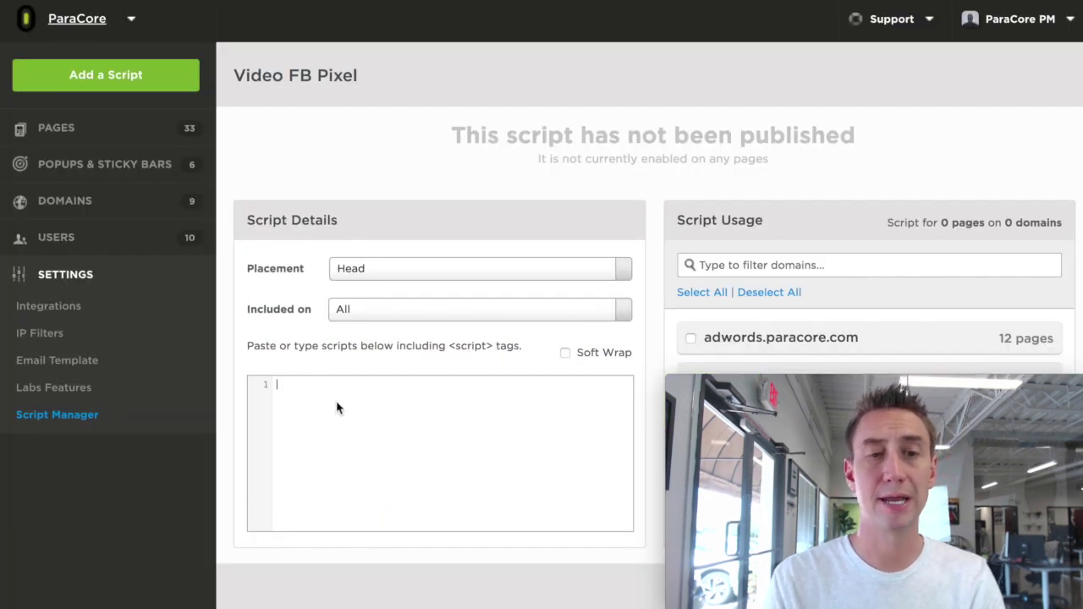
Paste the pixel code into the script, target temporary.paracore.com, and save and publish it.
{"action": "left_click", "coordinate": [337, 409]}
{"action": "key", "text": "ctrl+v"}
{"action": "mouse_move", "coordinate": [754, 396]}
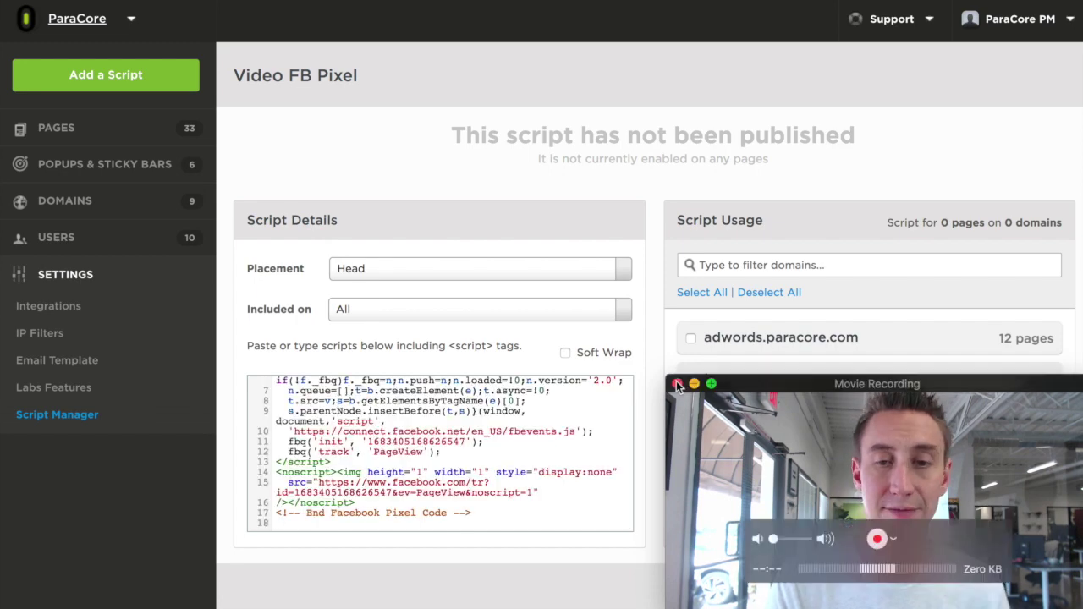
{"action": "left_click_drag", "start_coordinate": [812, 384], "coordinate": [805, 15]}
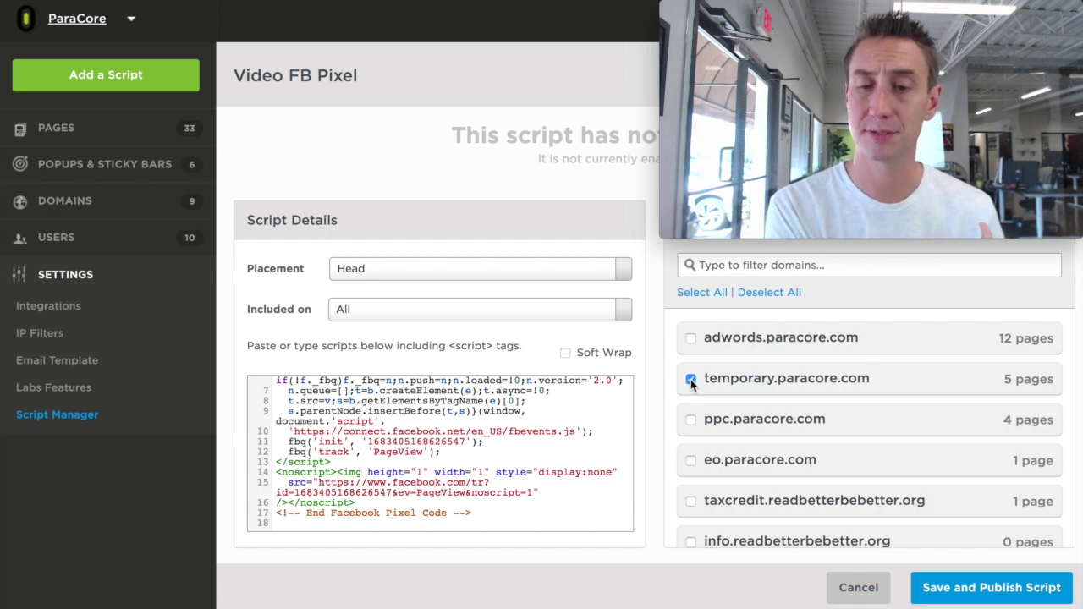
{"action": "left_click", "coordinate": [944, 592]}
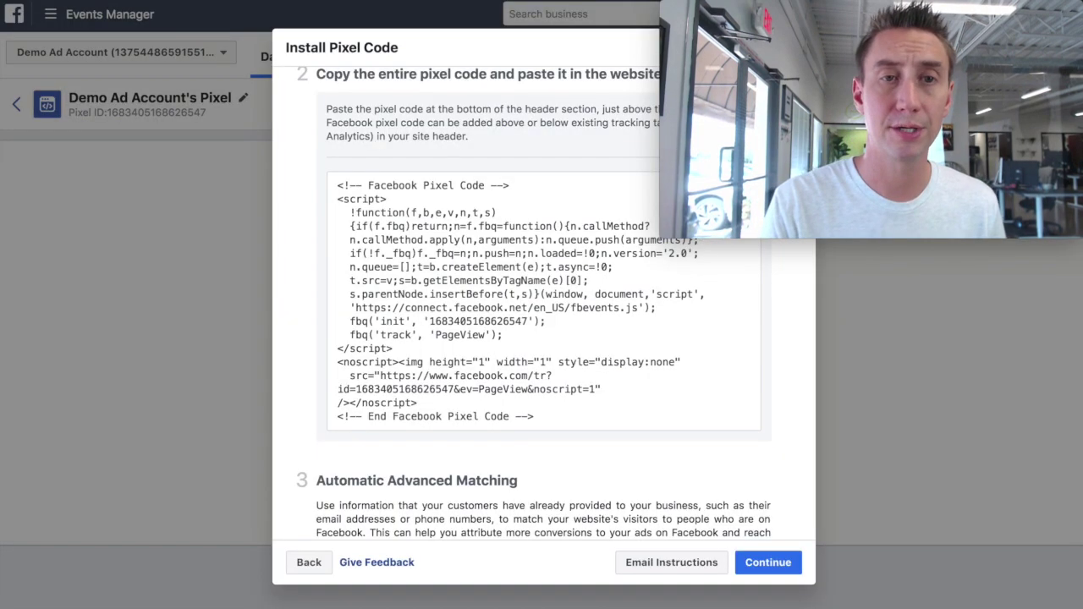
Review the pixel code and Send test traffic section, then advance to the events step.
{"action": "mouse_move", "coordinate": [543, 430]}
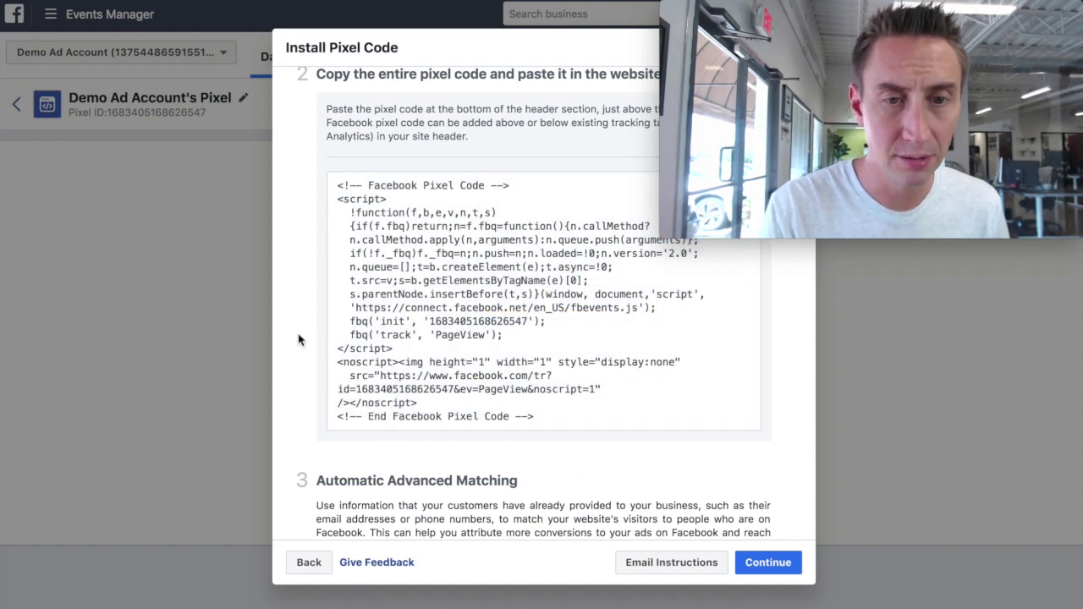
{"action": "mouse_move", "coordinate": [383, 340]}
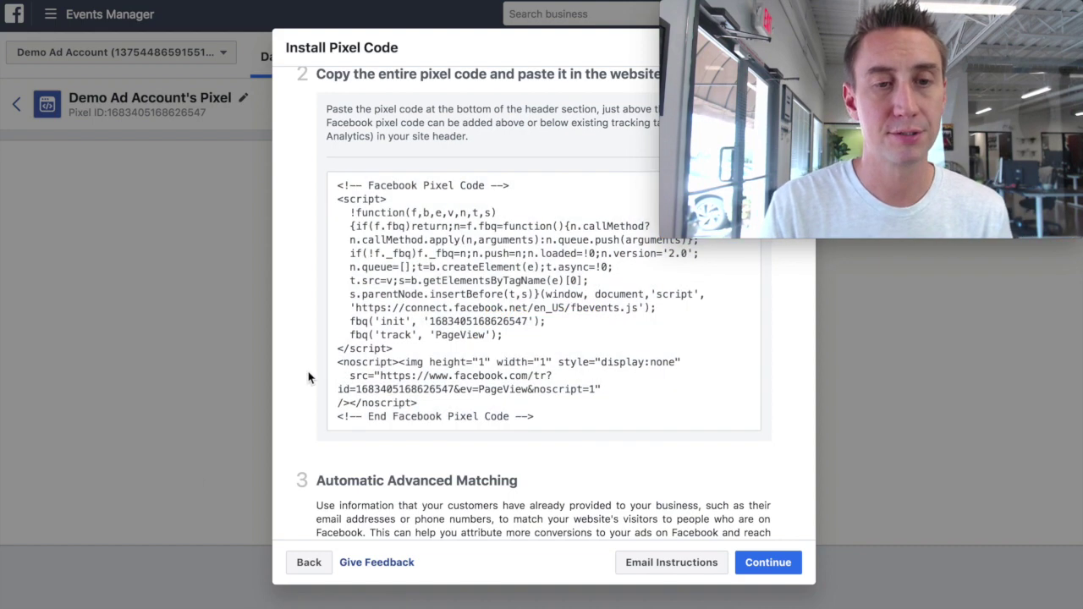
{"action": "scroll", "coordinate": [292, 341], "scroll_direction": "down", "scroll_amount": 1}
{"action": "scroll", "coordinate": [291, 341], "scroll_direction": "down", "scroll_amount": 5}
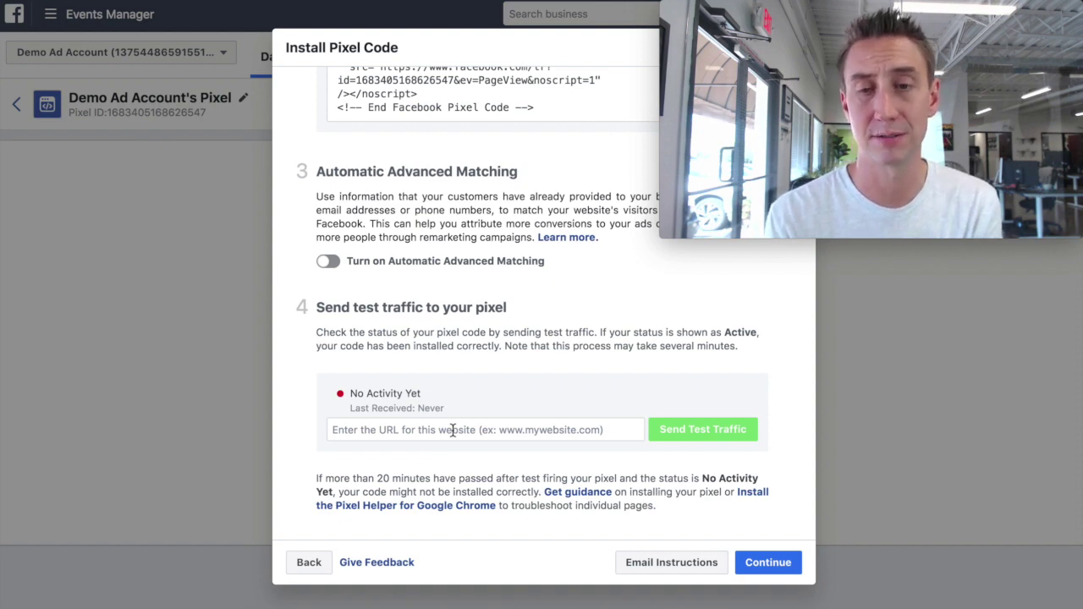
{"action": "left_click", "coordinate": [750, 560]}
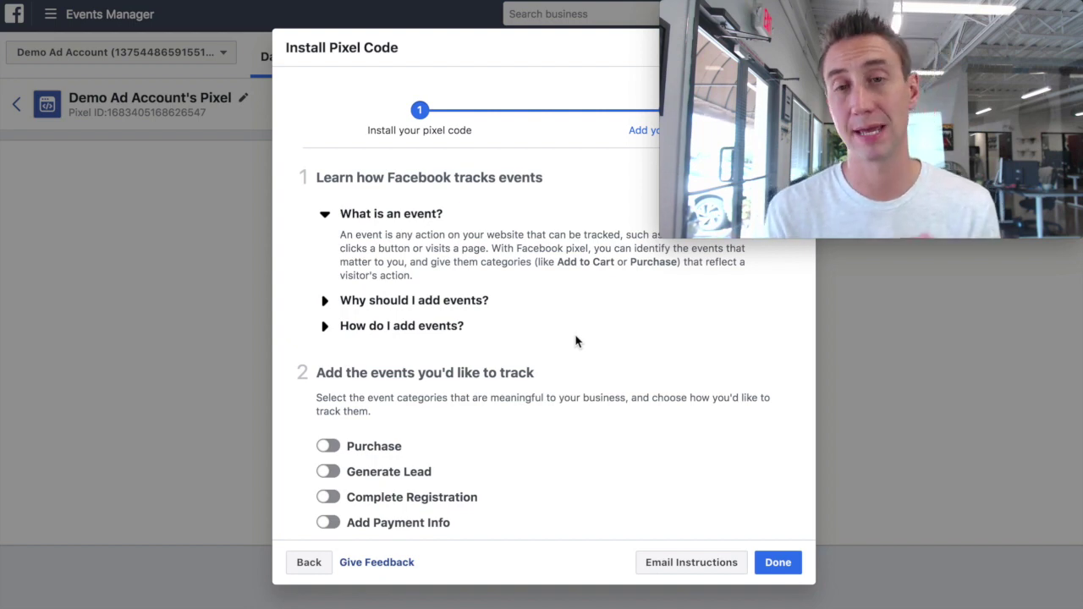
{"action": "scroll", "coordinate": [573, 287], "scroll_direction": "down", "scroll_amount": 3}
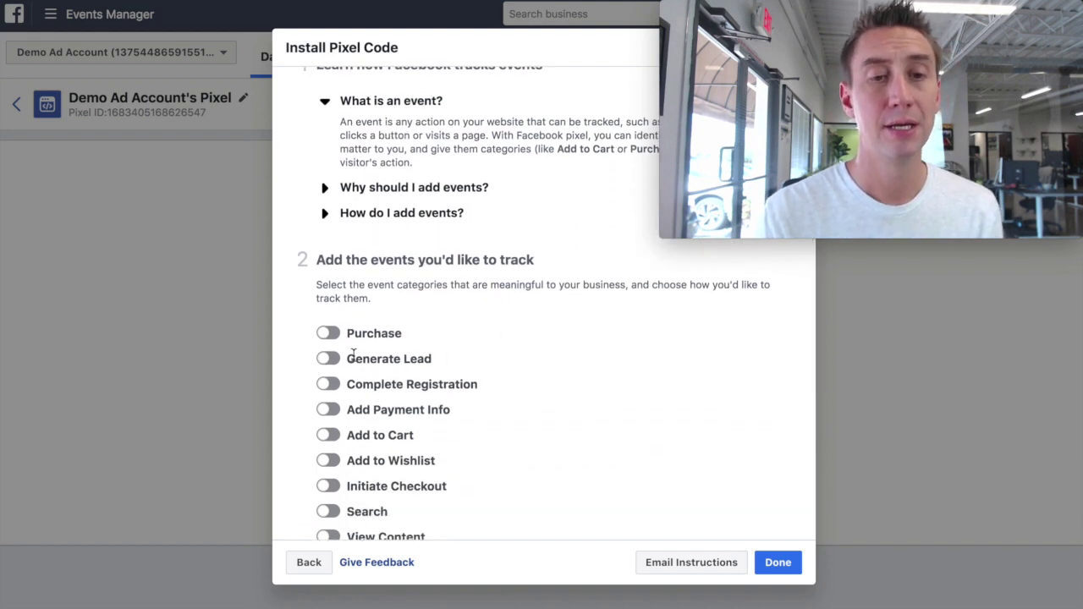
{"action": "left_click", "coordinate": [329, 335]}
{"action": "scroll", "coordinate": [476, 276], "scroll_direction": "down", "scroll_amount": 7}
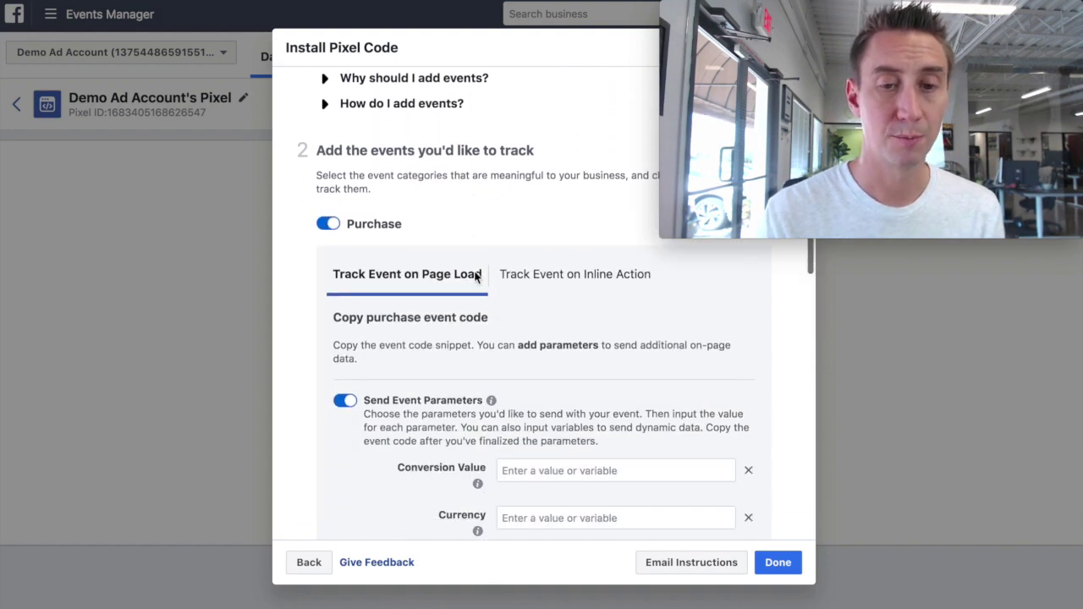
{"action": "mouse_move", "coordinate": [554, 484]}
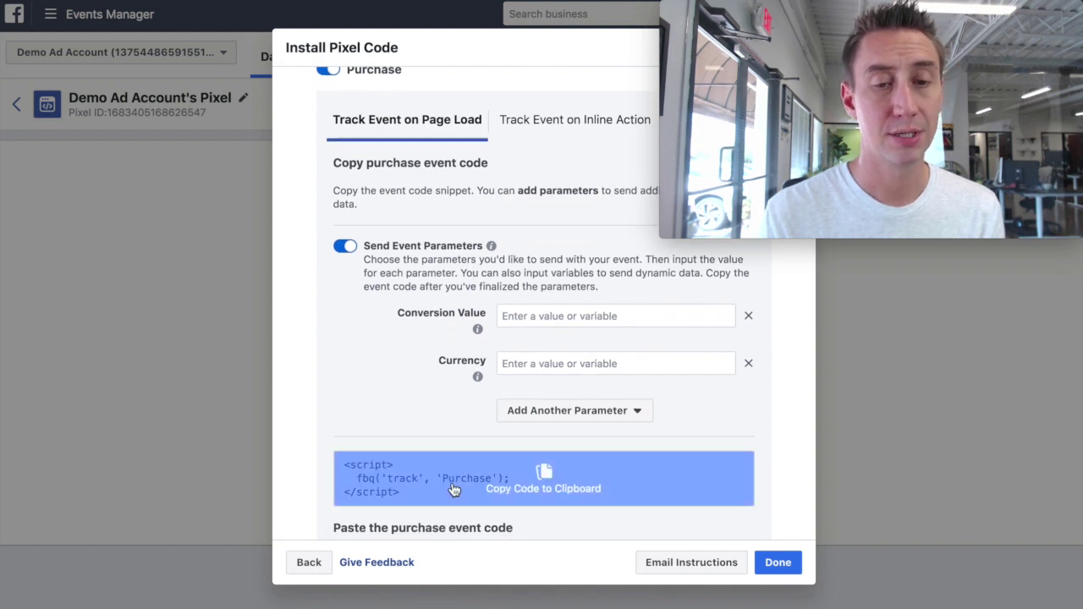
{"action": "left_click", "coordinate": [555, 316]}
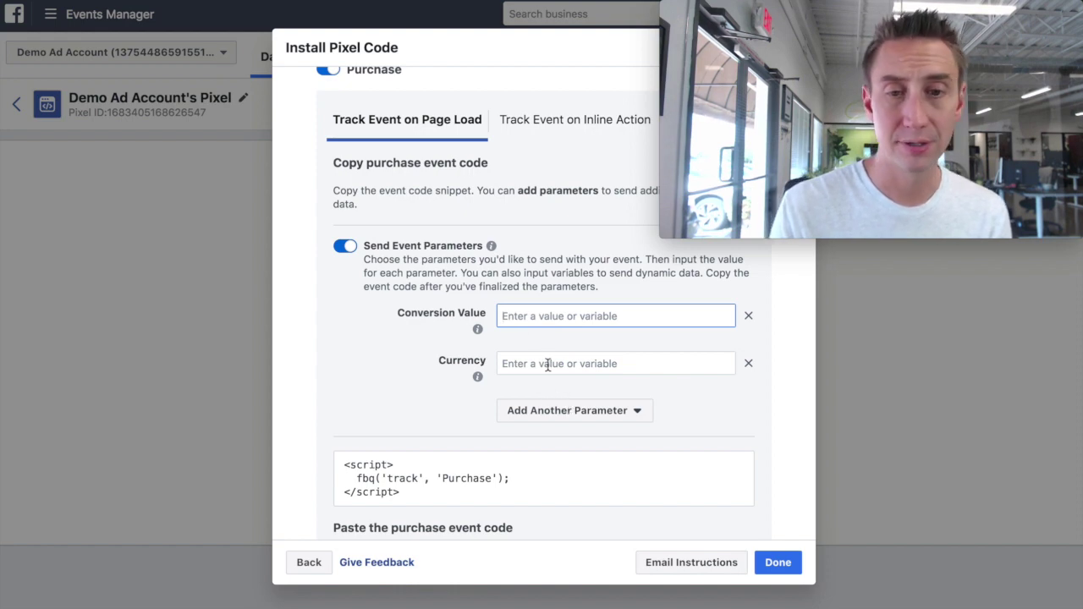
{"action": "scroll", "coordinate": [452, 198], "scroll_direction": "up", "scroll_amount": 3}
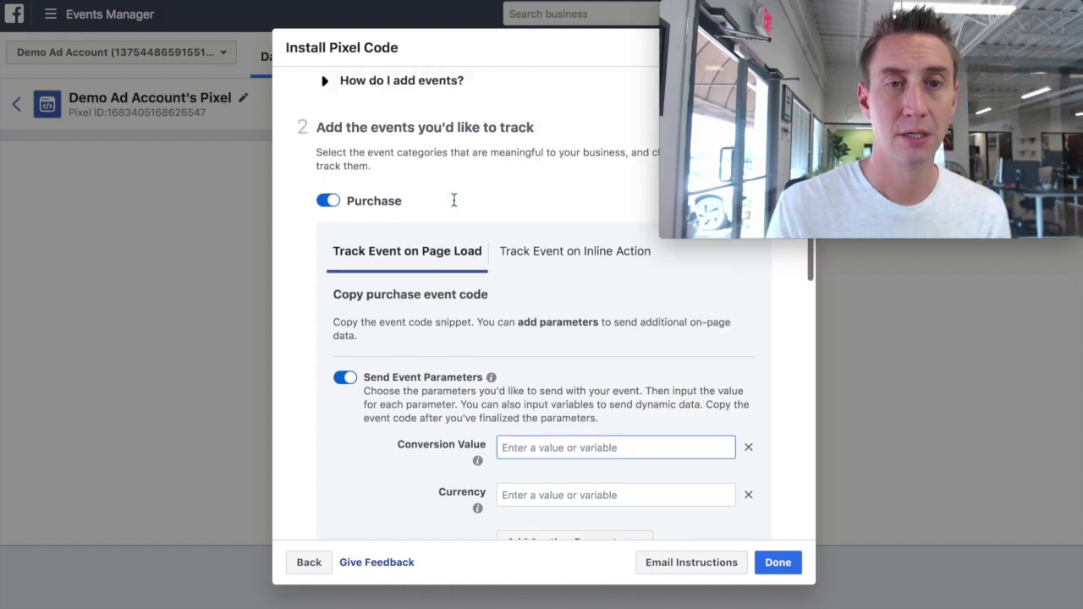
{"action": "left_click", "coordinate": [335, 229]}
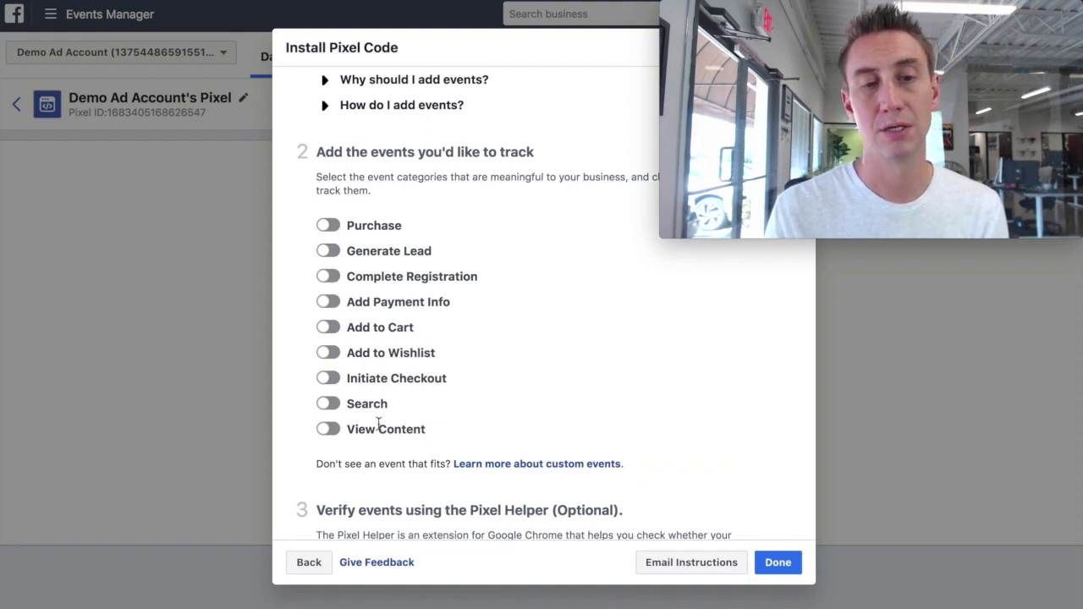
{"action": "left_click", "coordinate": [329, 253]}
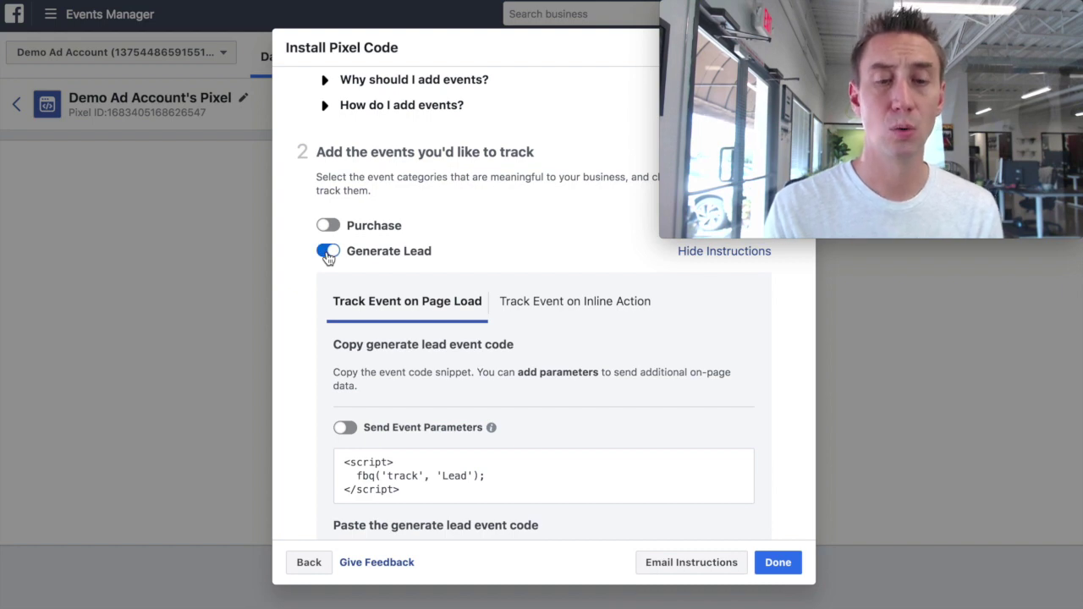
Enable the Generate Lead event and copy its fbq('track', 'Lead') snippet.
{"action": "scroll", "coordinate": [424, 288], "scroll_direction": "down", "scroll_amount": 4}
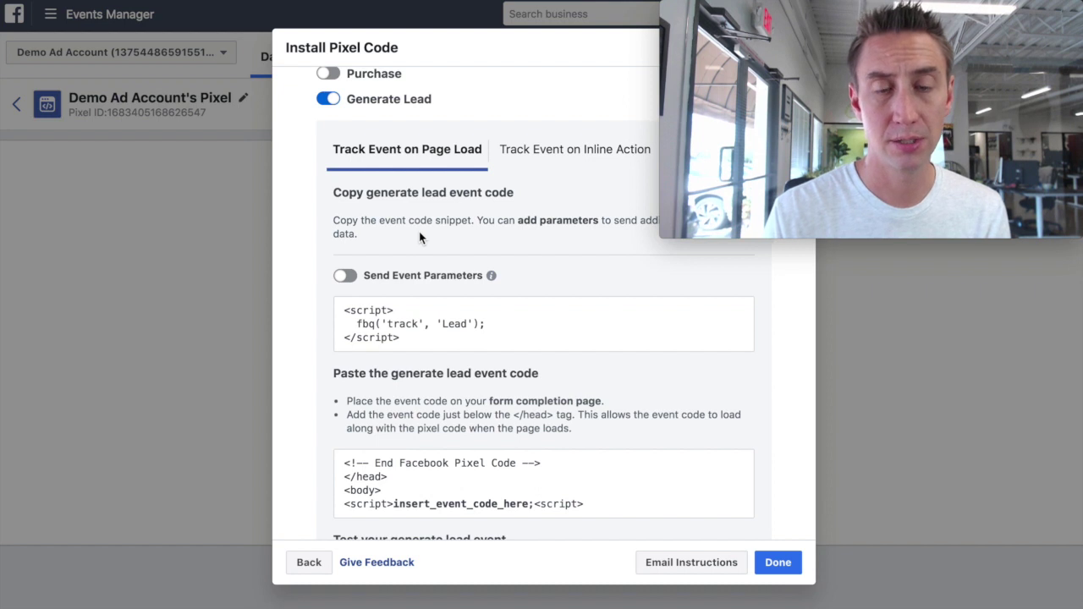
{"action": "mouse_move", "coordinate": [412, 330]}
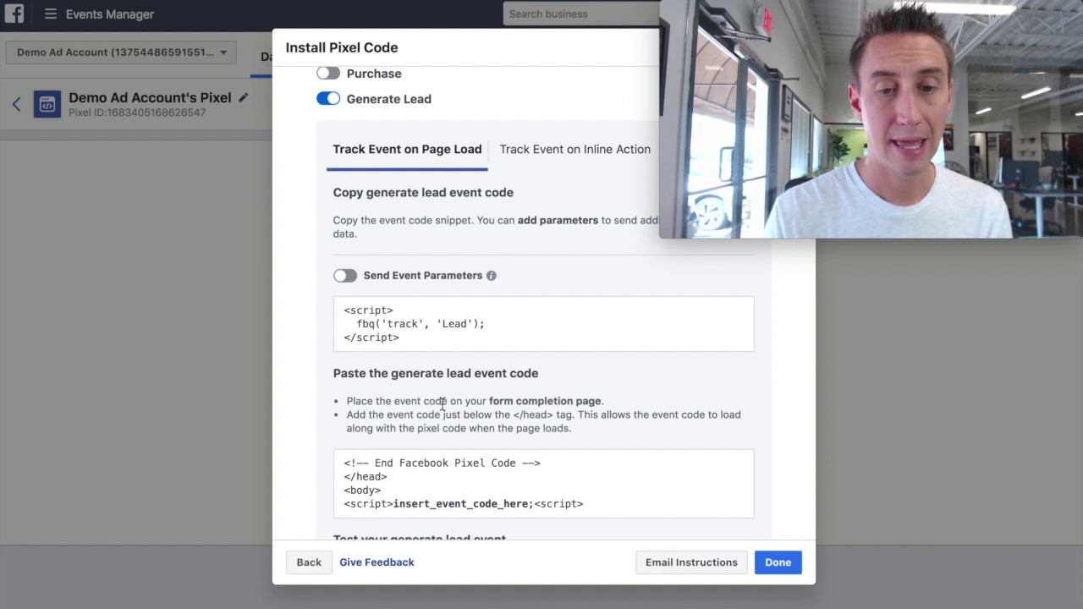
{"action": "scroll", "coordinate": [377, 409], "scroll_direction": "down", "scroll_amount": 2}
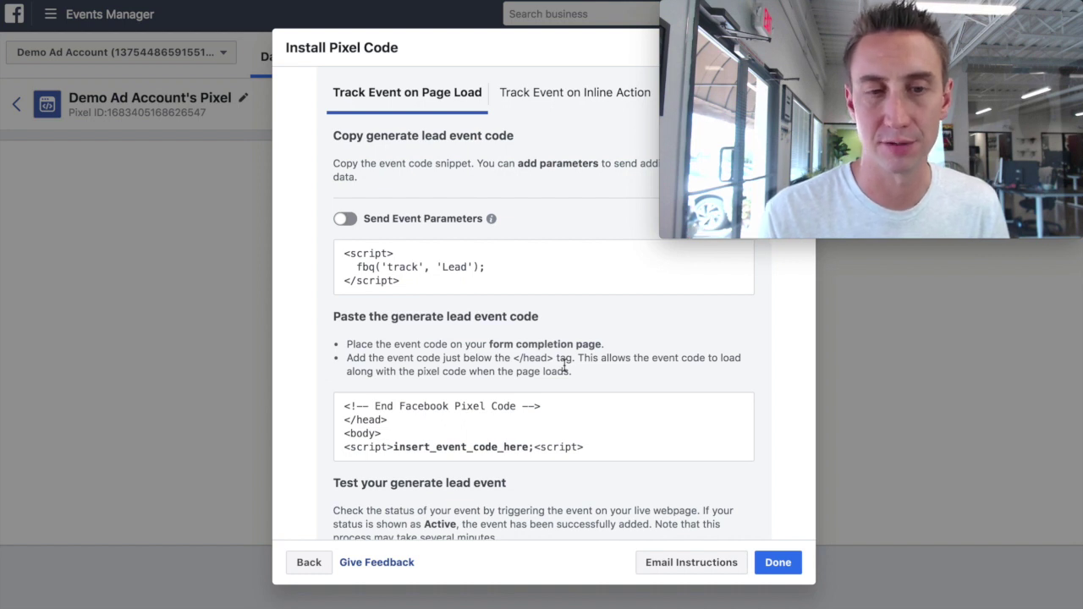
{"action": "left_click", "coordinate": [538, 269]}
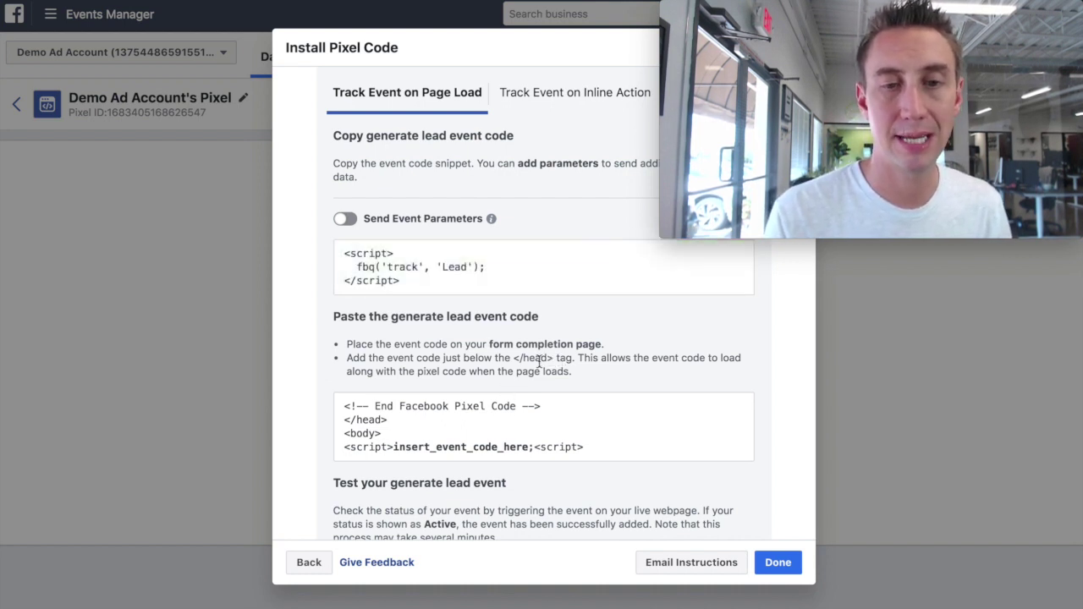
{"action": "scroll", "coordinate": [587, 362], "scroll_direction": "down", "scroll_amount": 3}
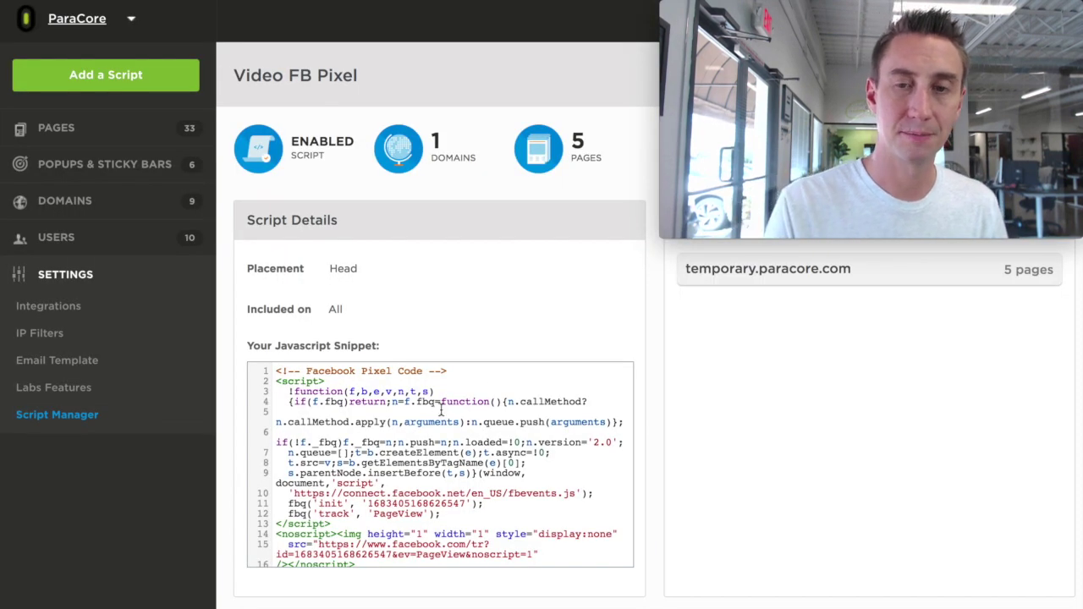
Add a Custom Script named Video FB Pixel Conversion and open its details.
{"action": "left_click", "coordinate": [116, 76]}
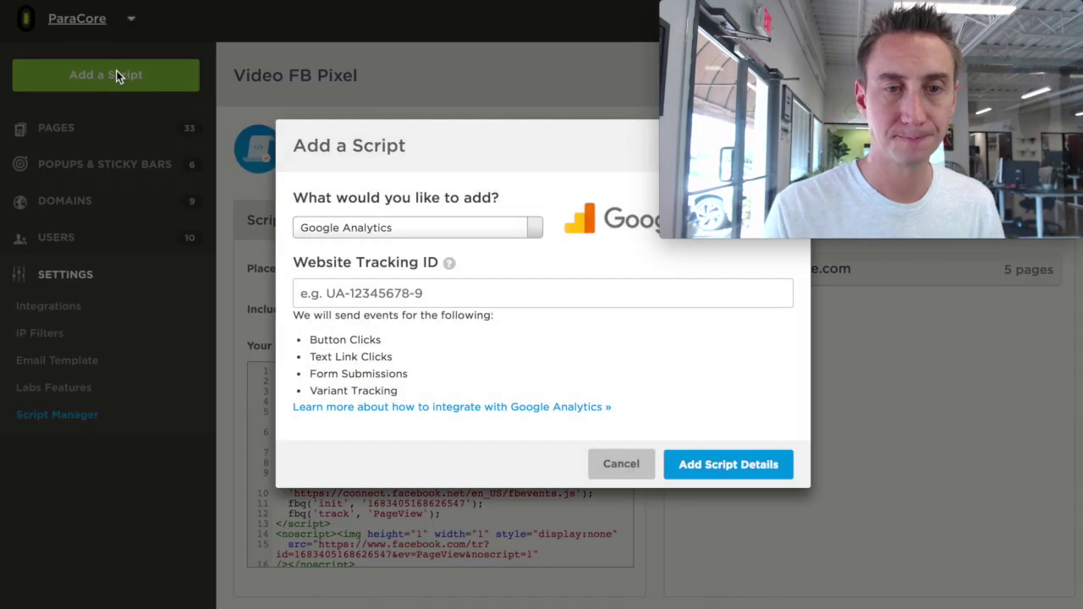
{"action": "left_click", "coordinate": [390, 229]}
{"action": "left_click", "coordinate": [401, 294]}
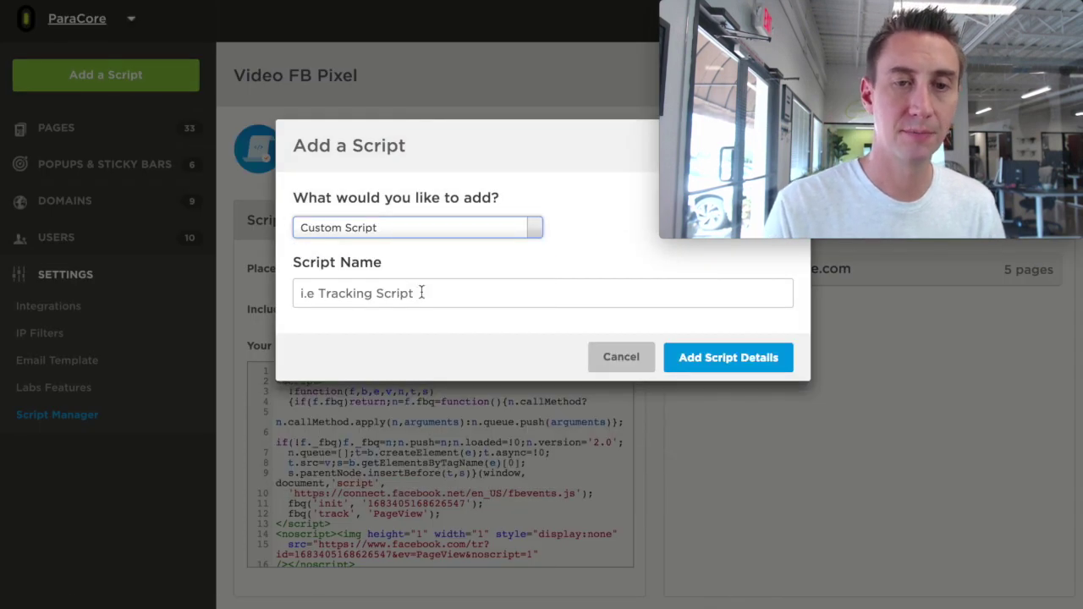
{"action": "left_click", "coordinate": [421, 293]}
{"action": "left_click", "coordinate": [426, 342]}
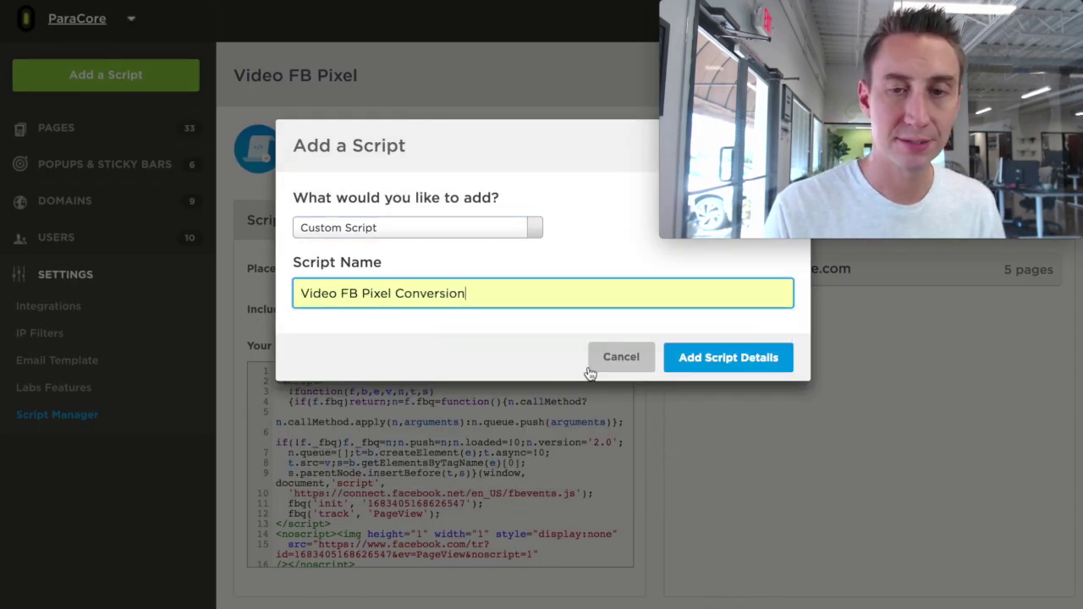
{"action": "left_click", "coordinate": [715, 360]}
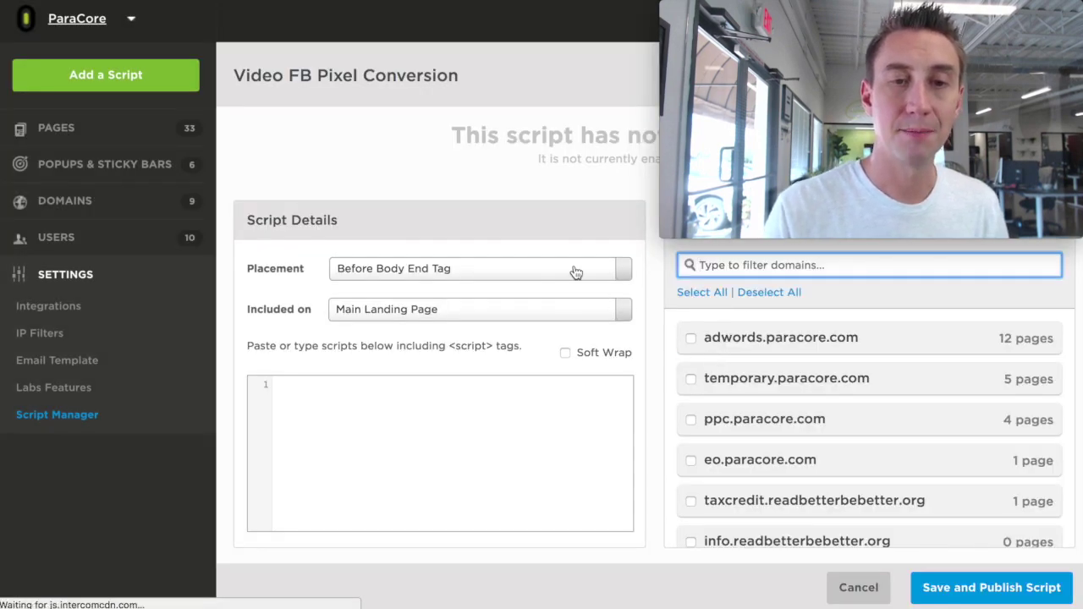
Place the pasted Lead snippet After Body Tag on the Form Confirmation Page for temporary.paracore.com, then publish.
{"action": "left_click", "coordinate": [575, 273]}
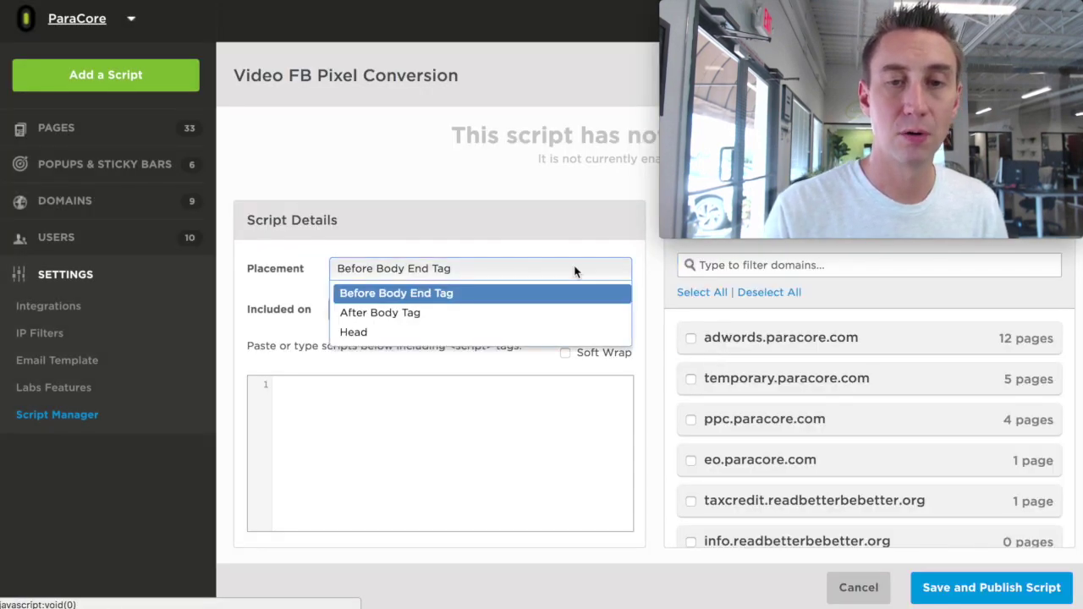
{"action": "left_click", "coordinate": [572, 315]}
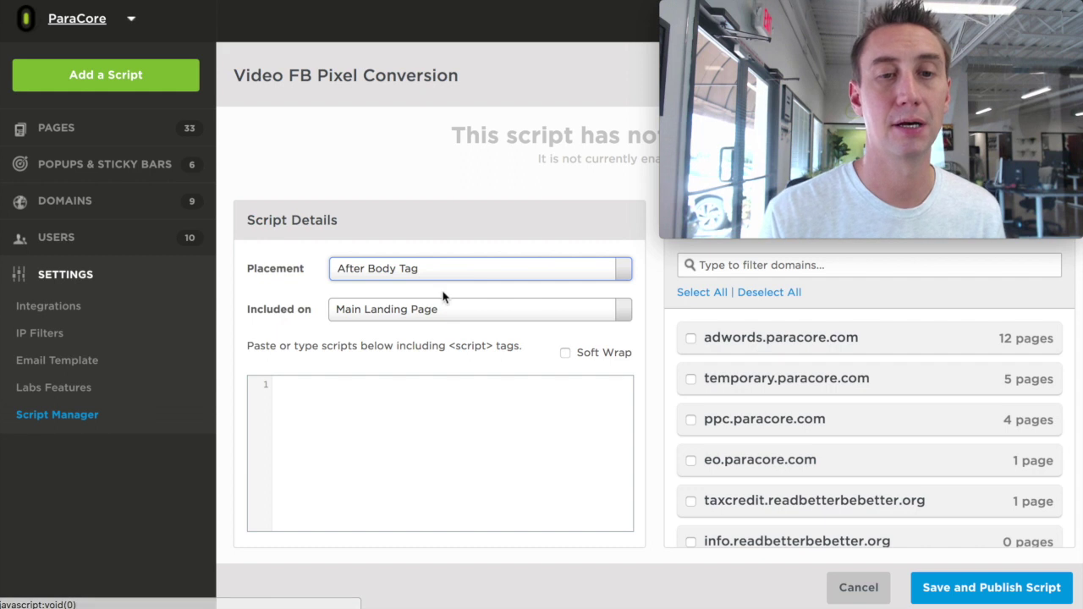
{"action": "left_click", "coordinate": [479, 311]}
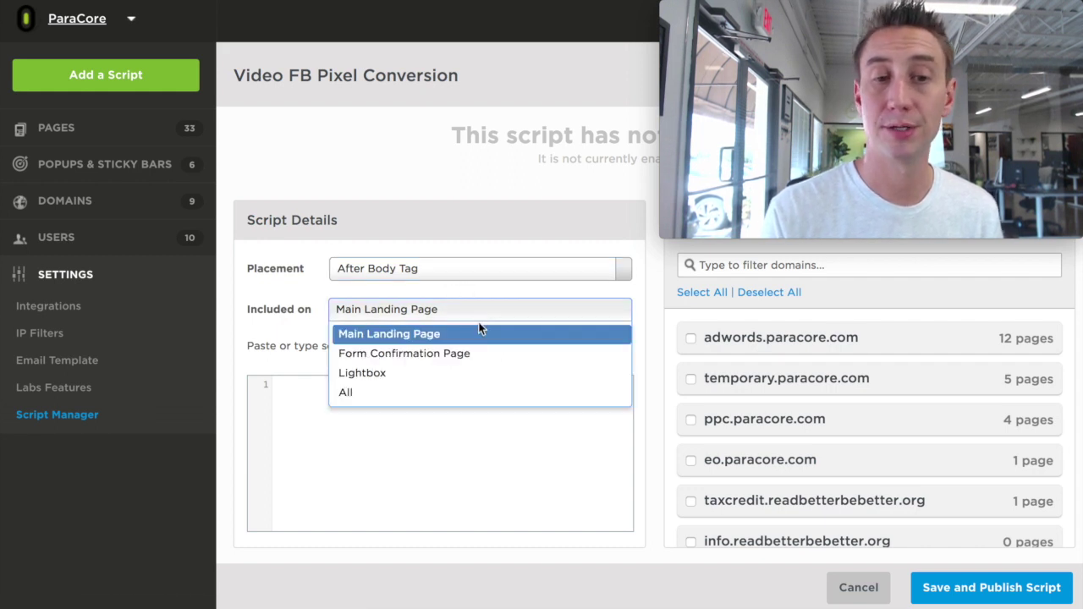
{"action": "left_click", "coordinate": [478, 359]}
{"action": "left_click", "coordinate": [457, 426]}
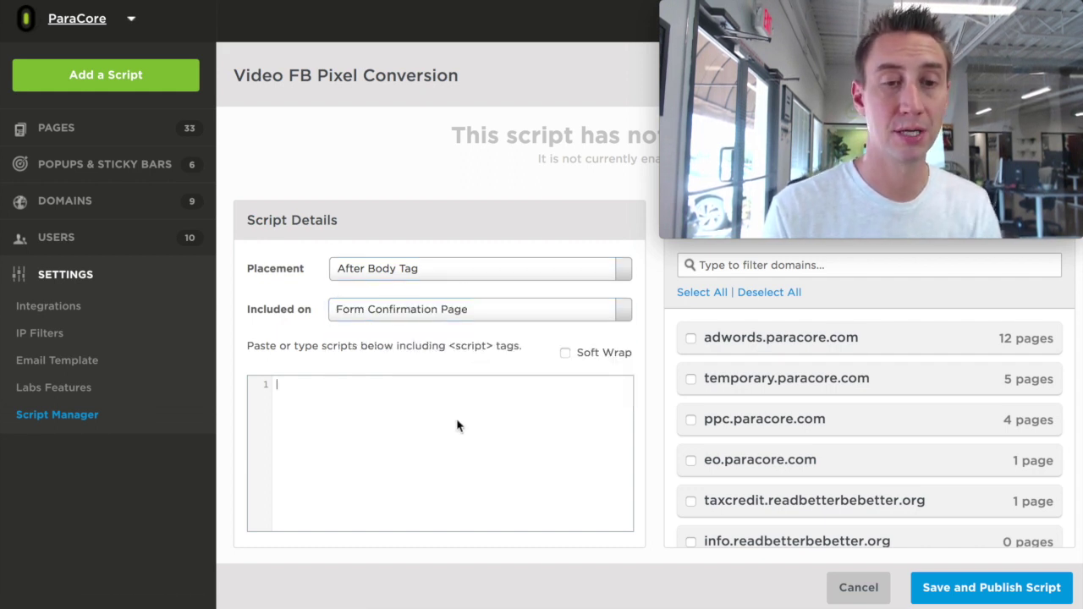
{"action": "key", "text": "ctrl+v"}
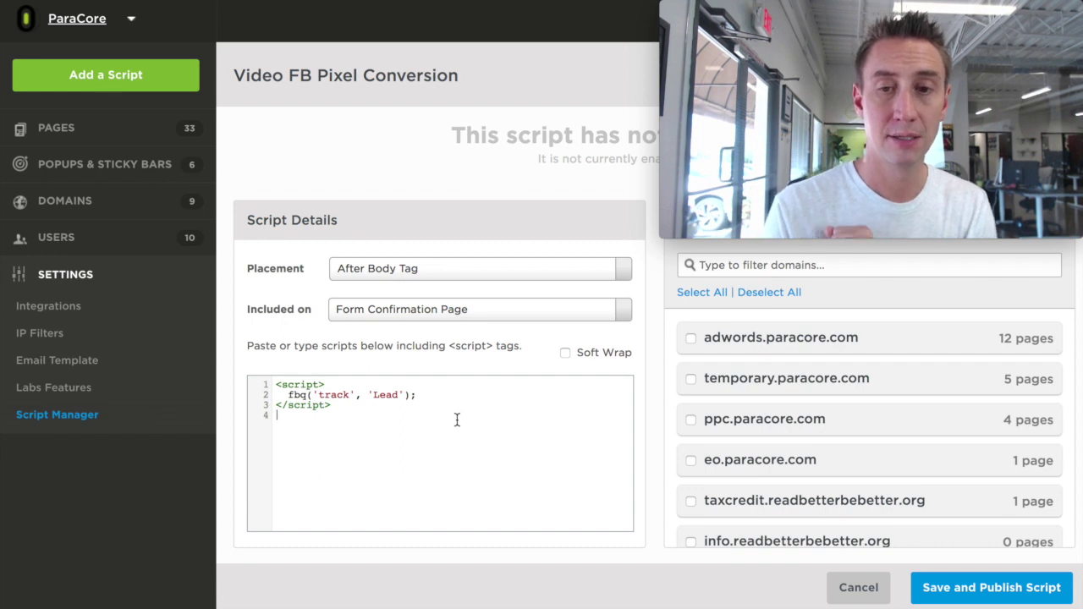
{"action": "left_click", "coordinate": [692, 381]}
{"action": "left_click", "coordinate": [957, 599]}
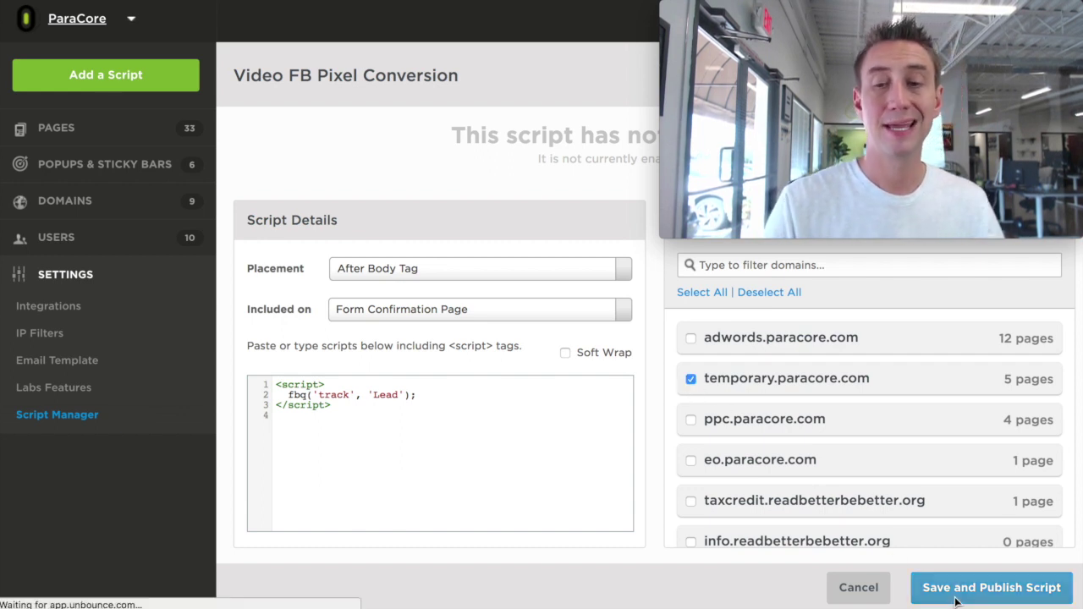